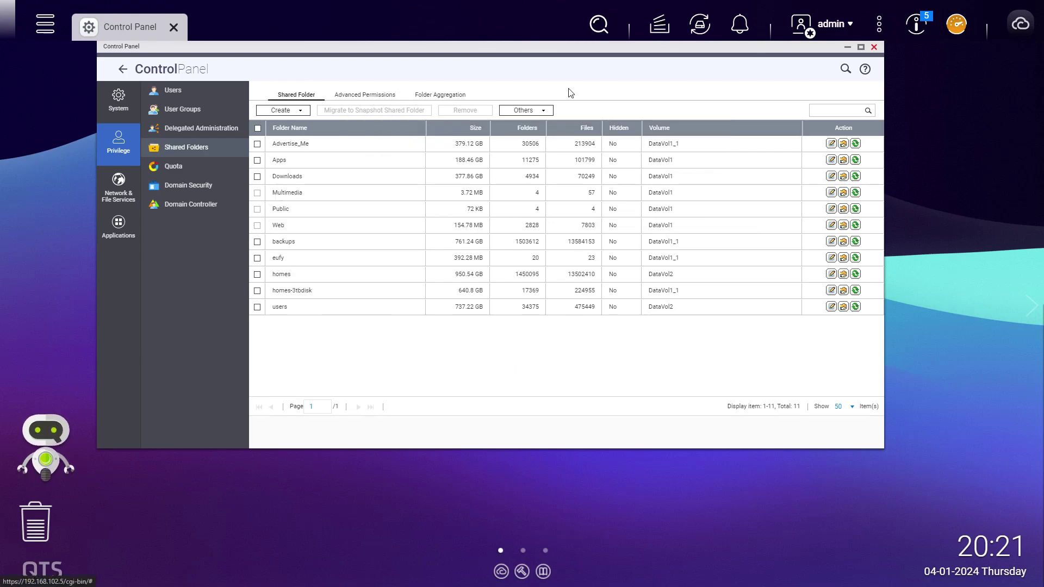
From the dashboard, open System Status to show model TS-431P and firmware QTS 5.1.4.2596.
{"action": "left_click", "coordinate": [955, 30]}
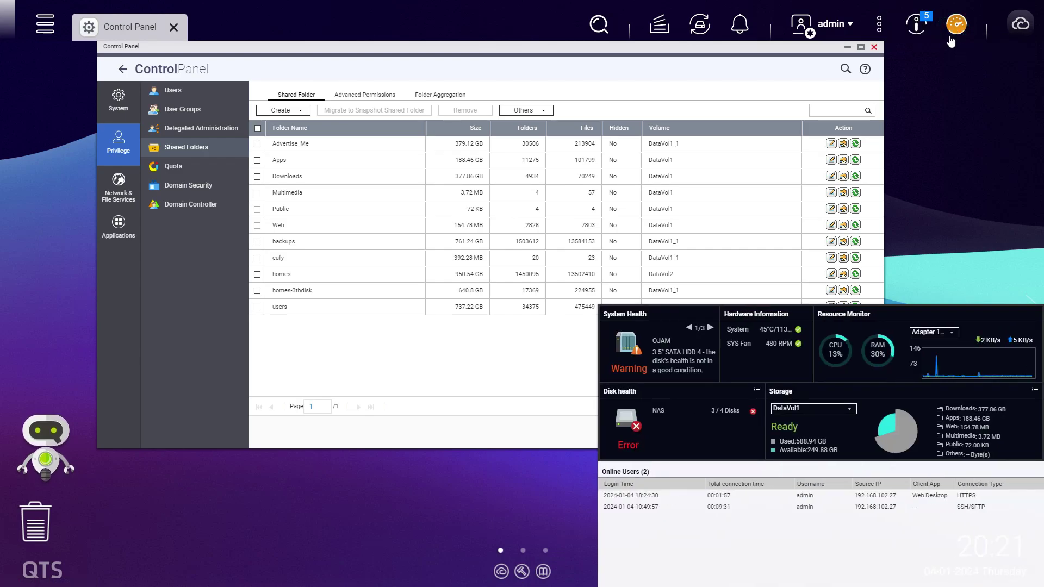
{"action": "left_click", "coordinate": [740, 342]}
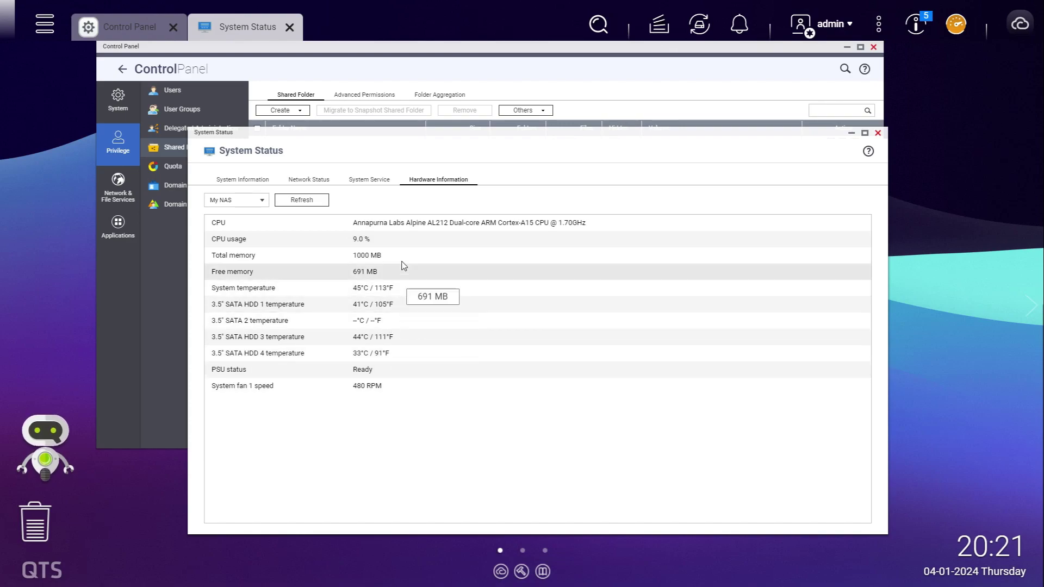
{"action": "left_click", "coordinate": [242, 181]}
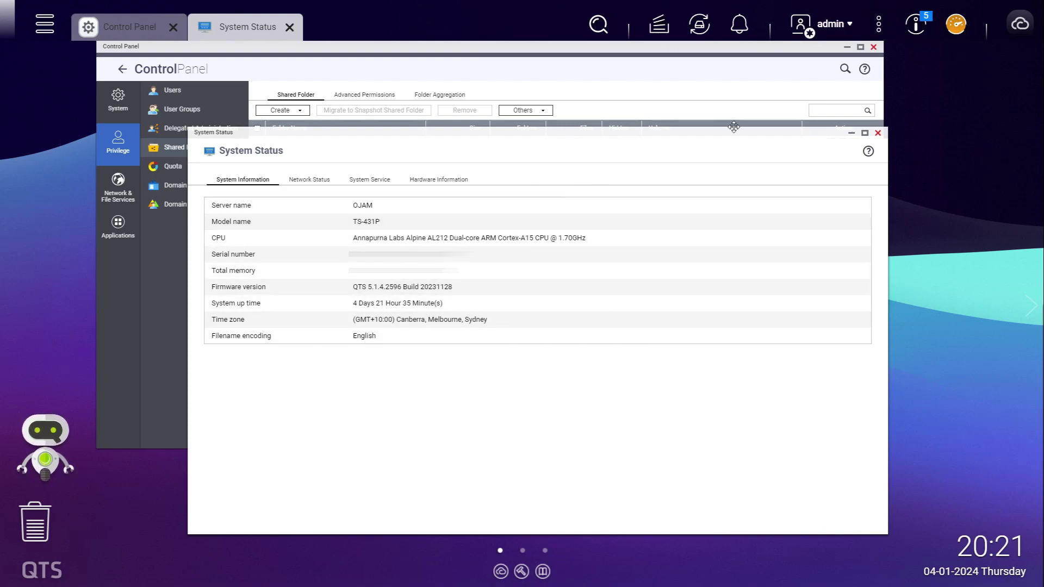
Back in Control Panel's Shared Folders, open Edit Properties for homes (950.54 GB, DataVol2).
{"action": "left_click", "coordinate": [717, 47]}
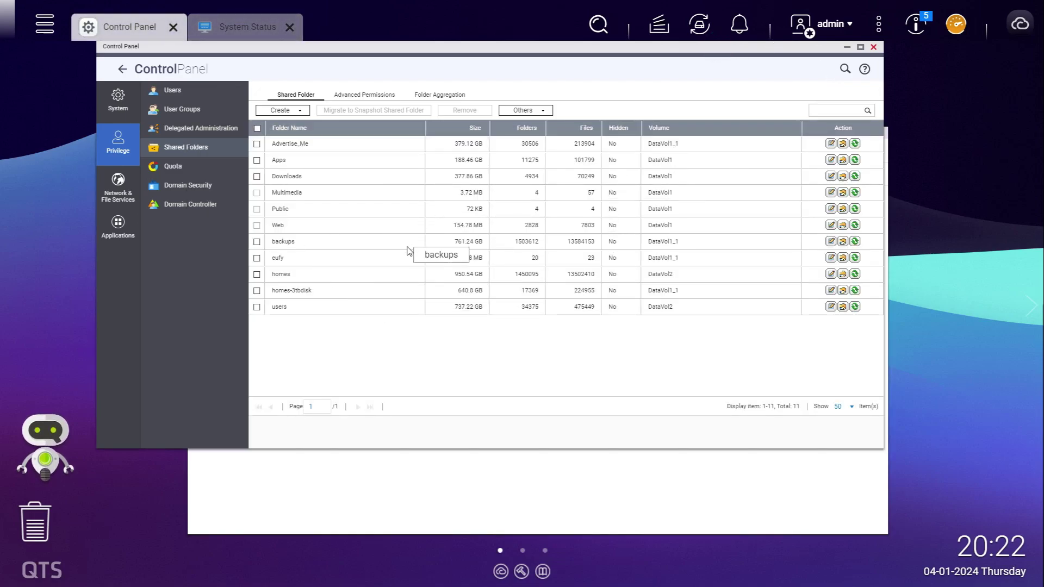
{"action": "mouse_move", "coordinate": [578, 262]}
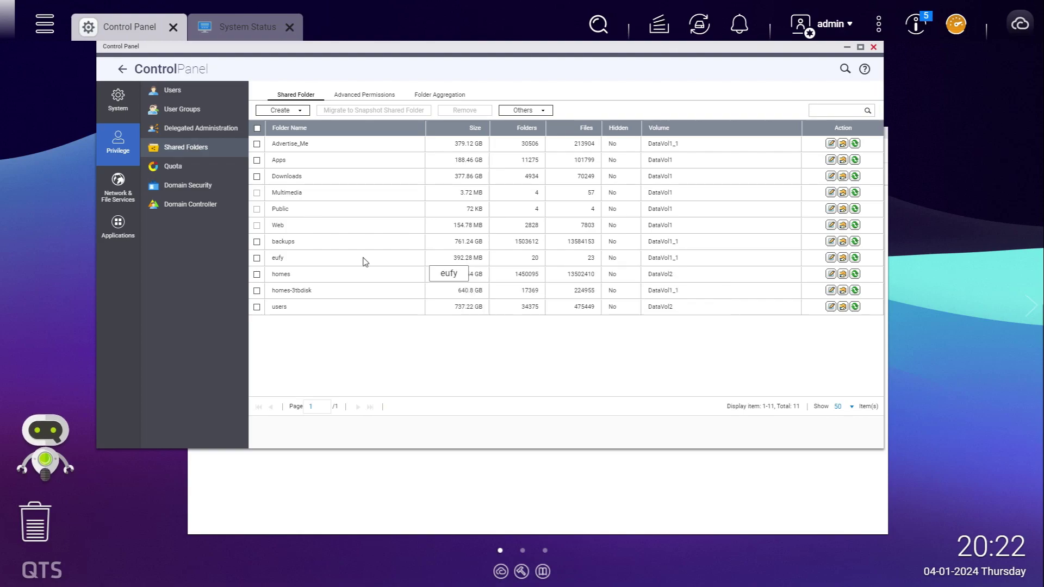
{"action": "left_click", "coordinate": [275, 278]}
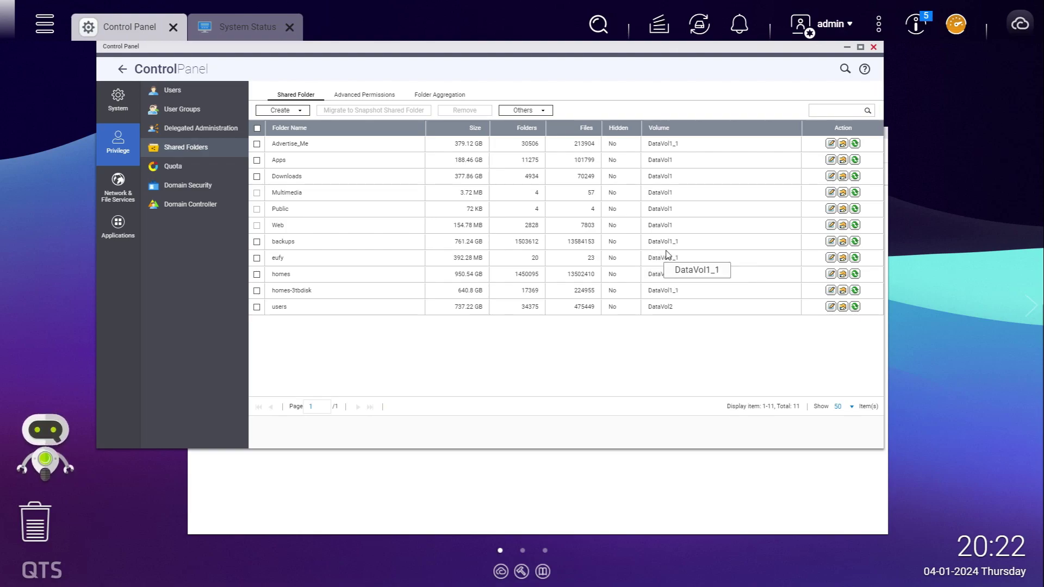
{"action": "mouse_move", "coordinate": [458, 274]}
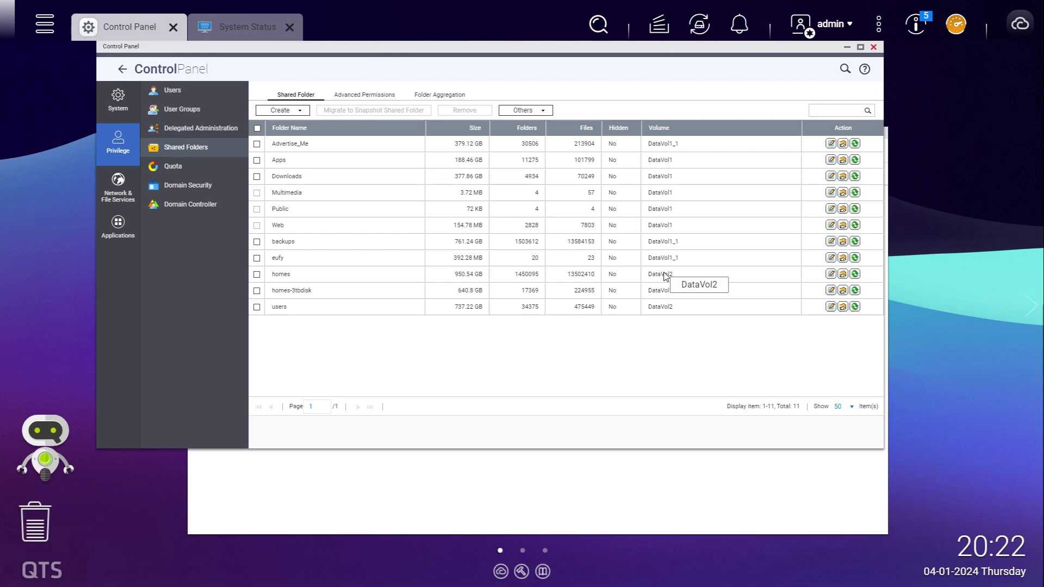
{"action": "left_click", "coordinate": [828, 276]}
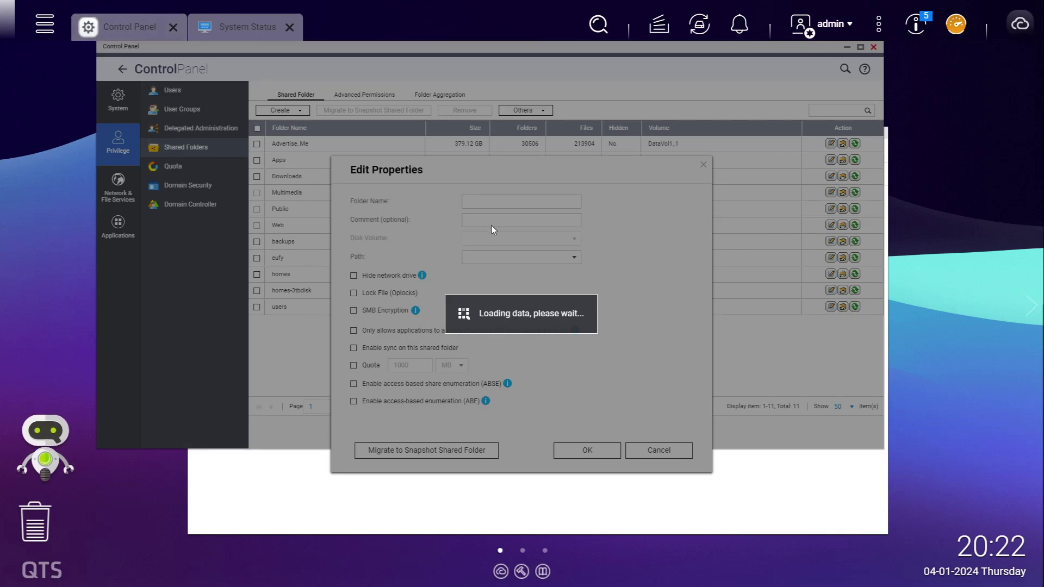
Rename the homes shared folder to homes.old and confirm suspending services to apply it.
{"action": "left_click", "coordinate": [504, 203]}
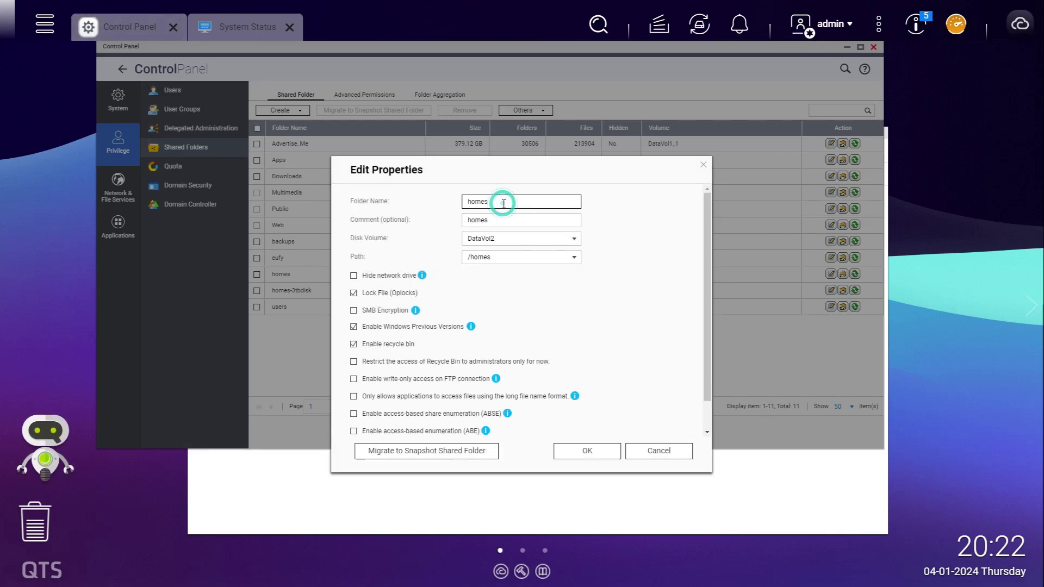
{"action": "type", "text": ".old"}
{"action": "left_click", "coordinate": [587, 452]}
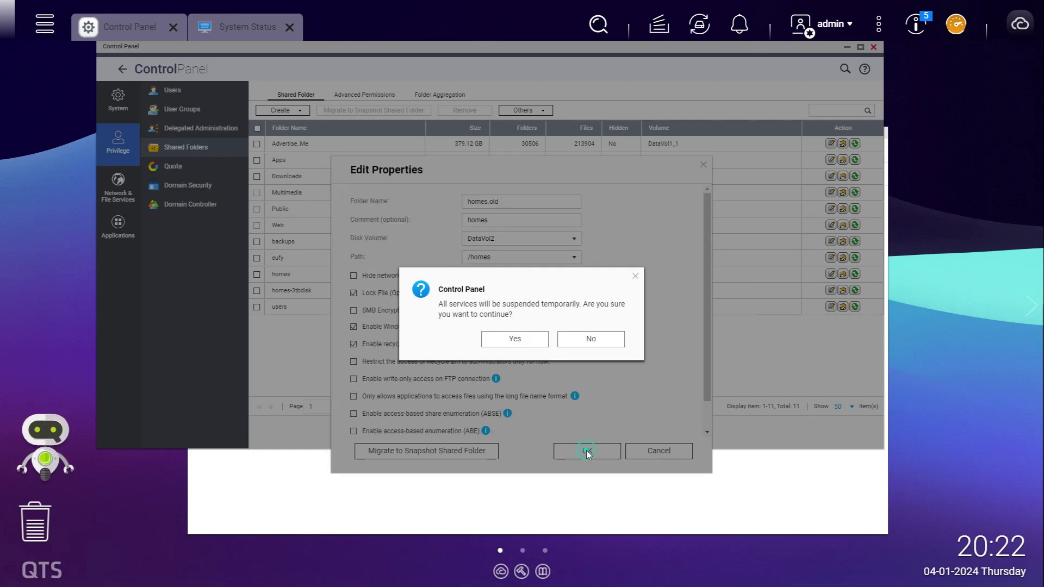
{"action": "left_click", "coordinate": [530, 340]}
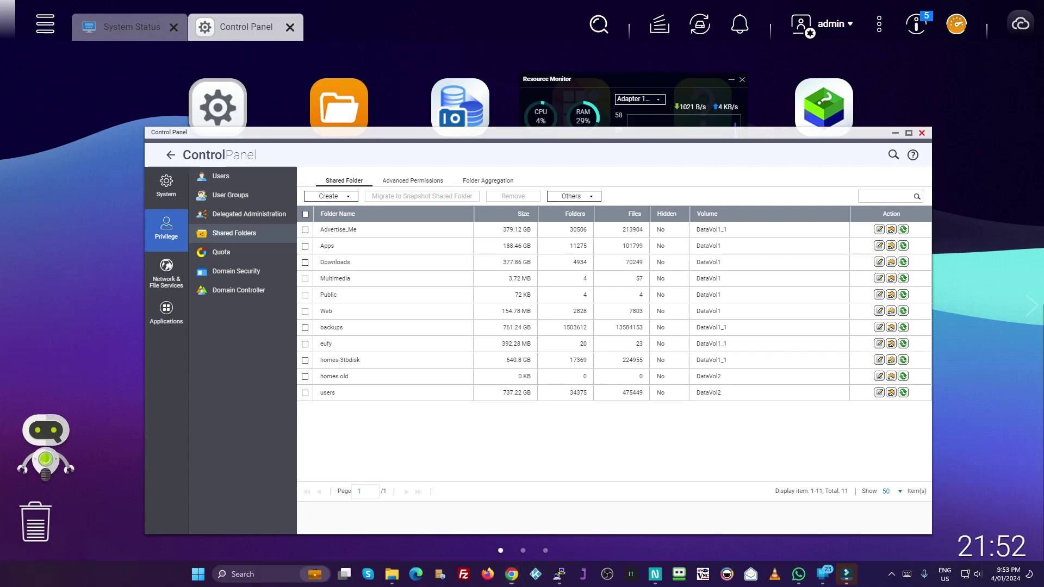
Show the desktop, reposition Control Panel and the Resource Monitor widget, and launch App Center.
{"action": "key", "text": "super+d"}
{"action": "key", "text": "super+d"}
{"action": "left_click_drag", "start_coordinate": [559, 148], "coordinate": [610, 178]}
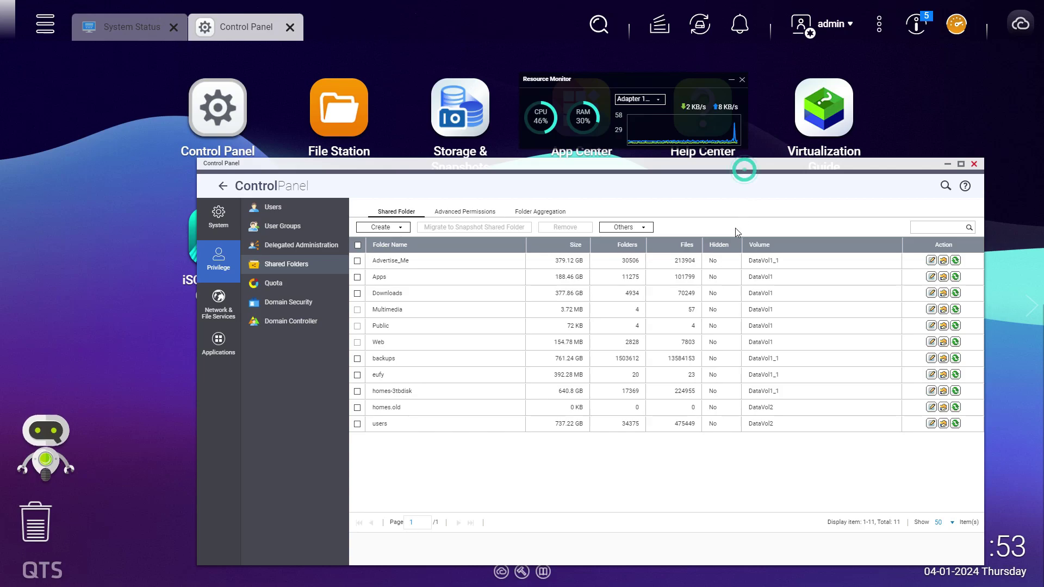
{"action": "left_click_drag", "start_coordinate": [566, 87], "coordinate": [763, 75]}
{"action": "left_click", "coordinate": [580, 112]}
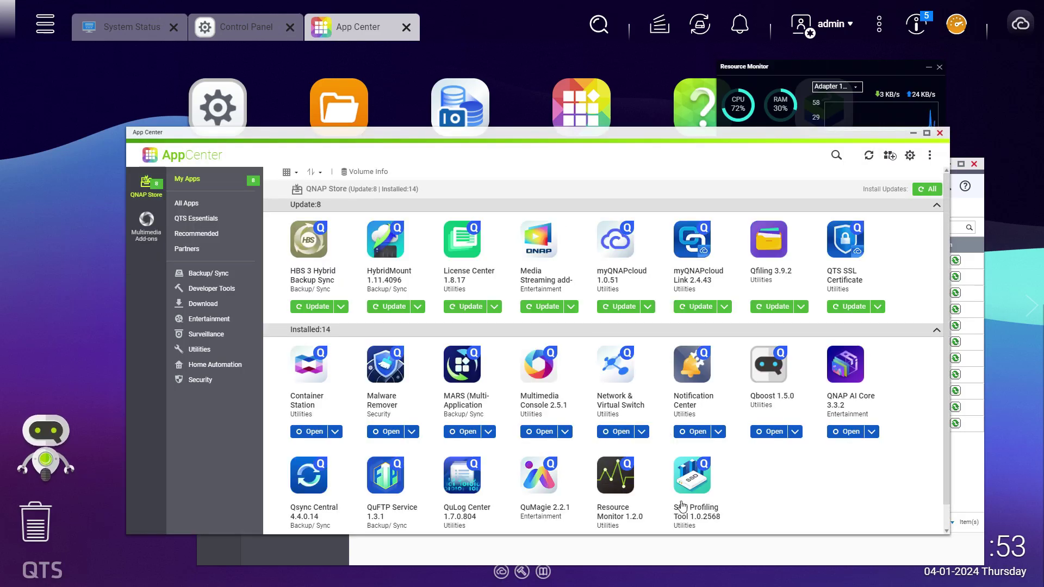
Search App Center for HBS and update HBS 3 Hybrid Backup Sync.
{"action": "left_click", "coordinate": [836, 154]}
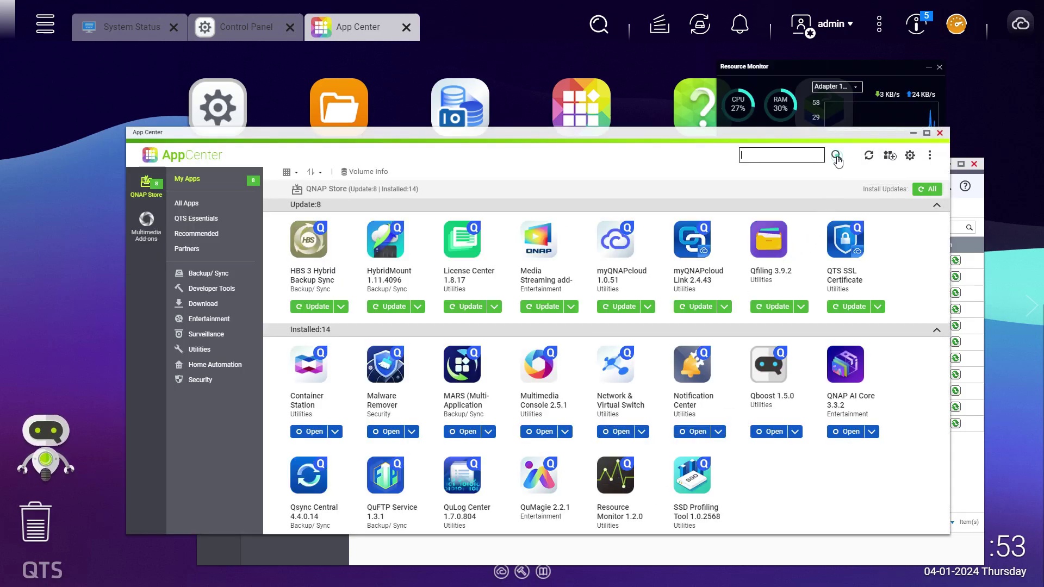
{"action": "left_click", "coordinate": [757, 157]}
{"action": "type", "text": "bs"}
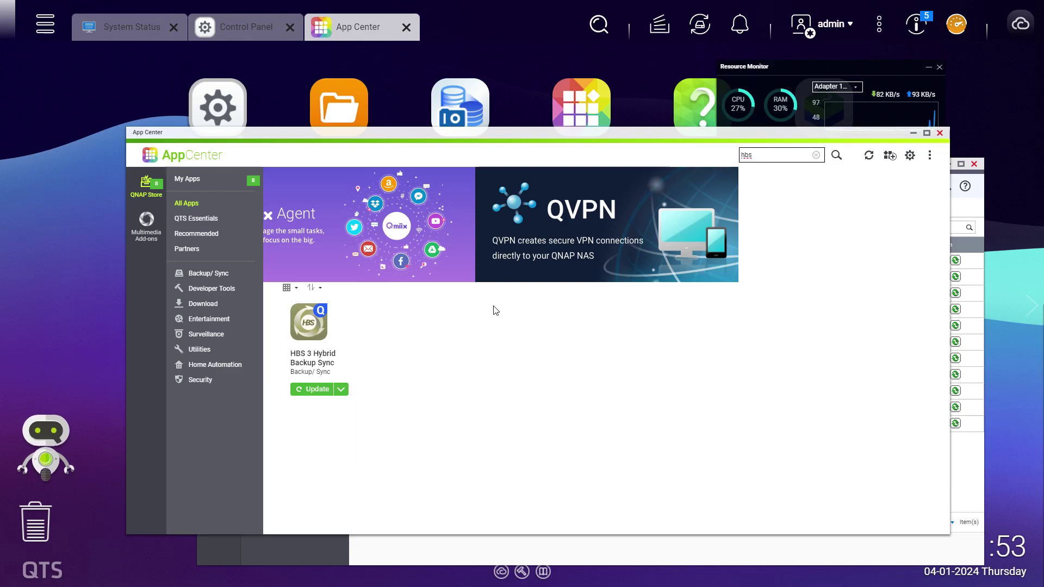
{"action": "left_click", "coordinate": [318, 389]}
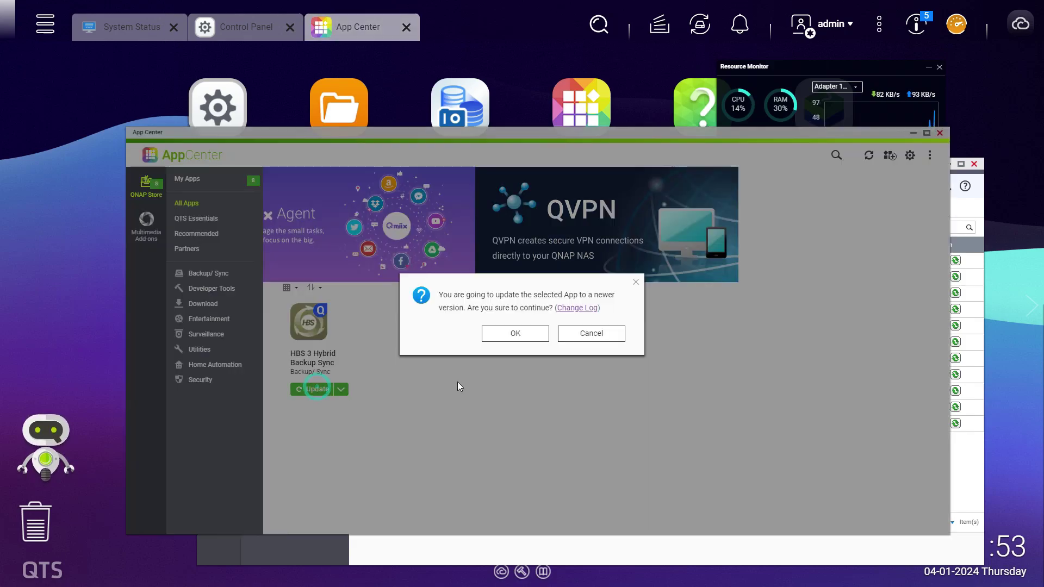
{"action": "left_click", "coordinate": [497, 336]}
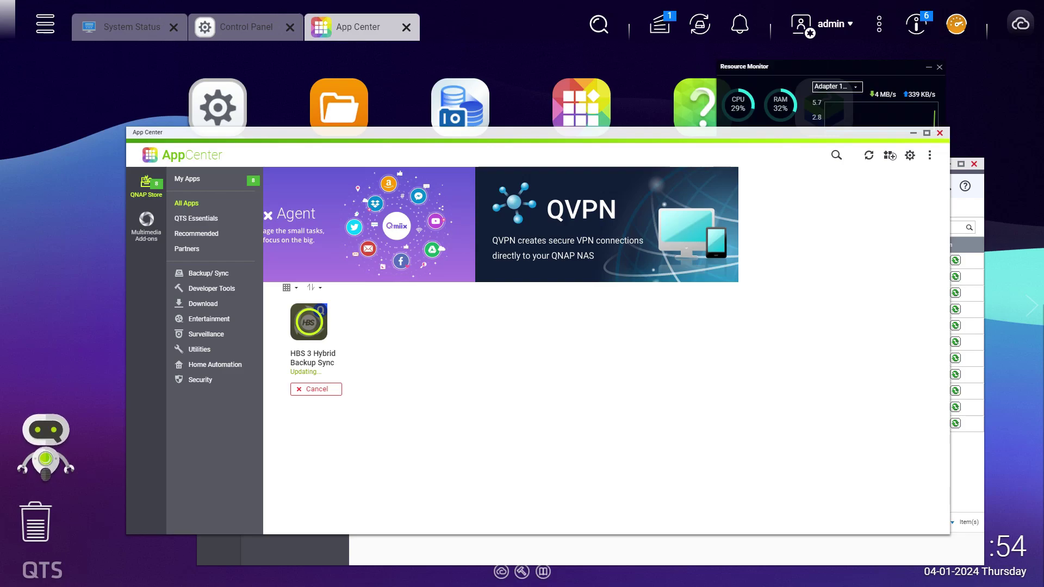
In Control Panel's Shared Folders, start creating a new shared folder.
{"action": "left_click", "coordinate": [218, 108]}
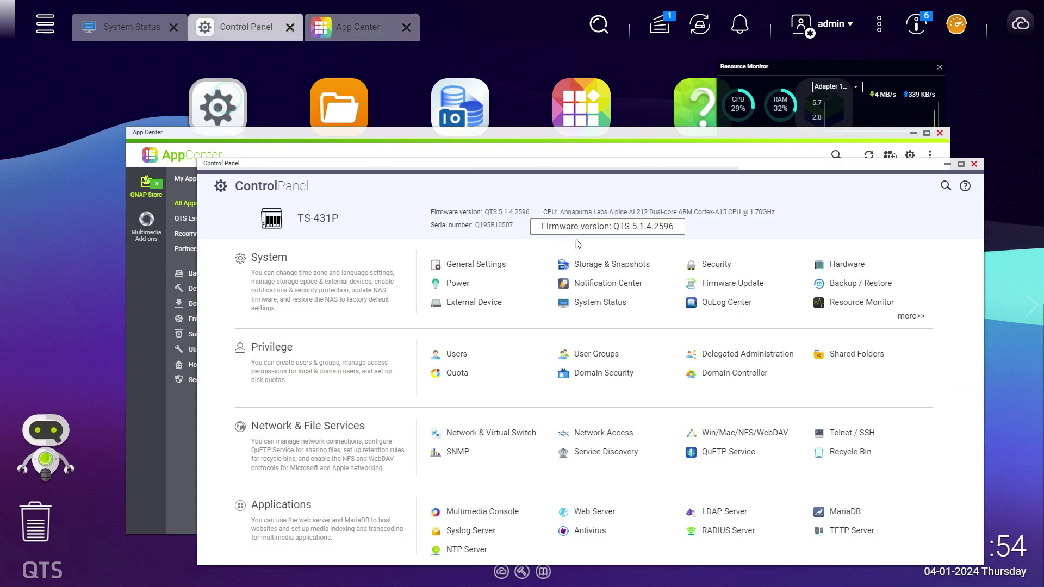
{"action": "left_click", "coordinate": [818, 359]}
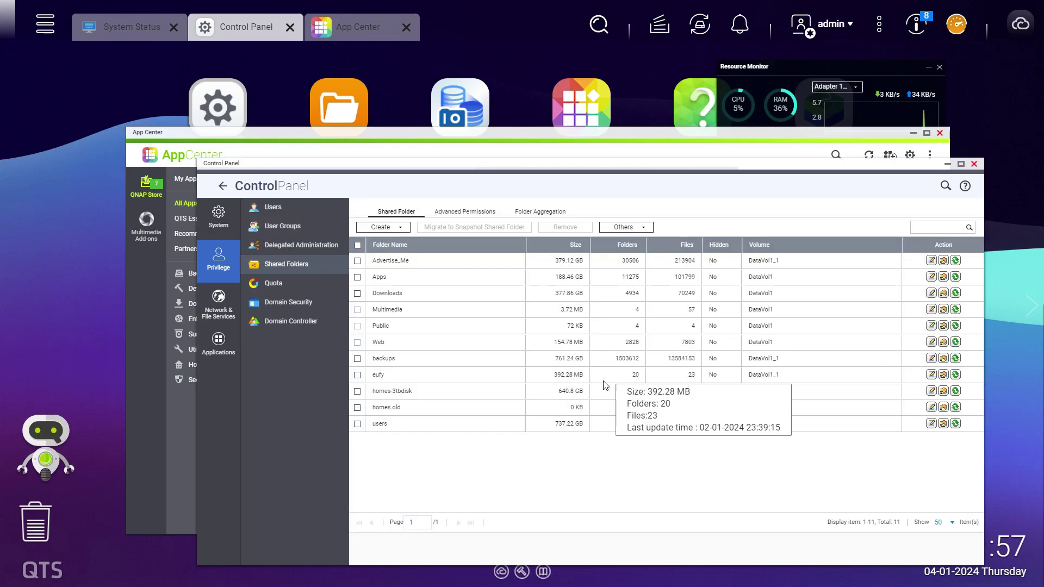
{"action": "left_click", "coordinate": [389, 226]}
Name the new shared folder homes, place it on DataVol1_1 (1.40 TB free), and continue.
{"action": "left_click", "coordinate": [385, 249]}
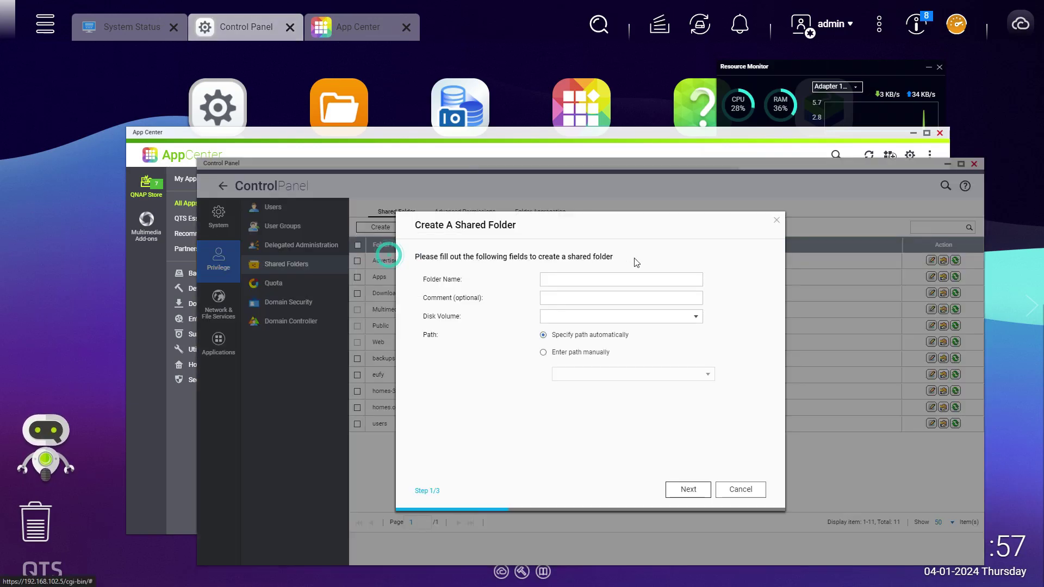
{"action": "left_click", "coordinate": [674, 278]}
{"action": "type", "text": "home"}
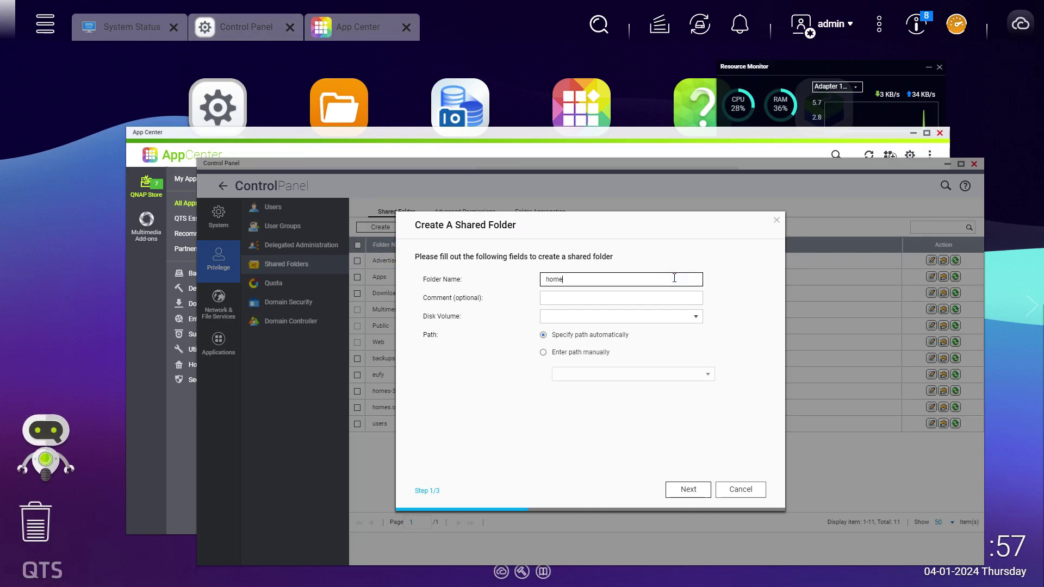
{"action": "type", "text": "s"}
{"action": "key", "text": "ctrl+a"}
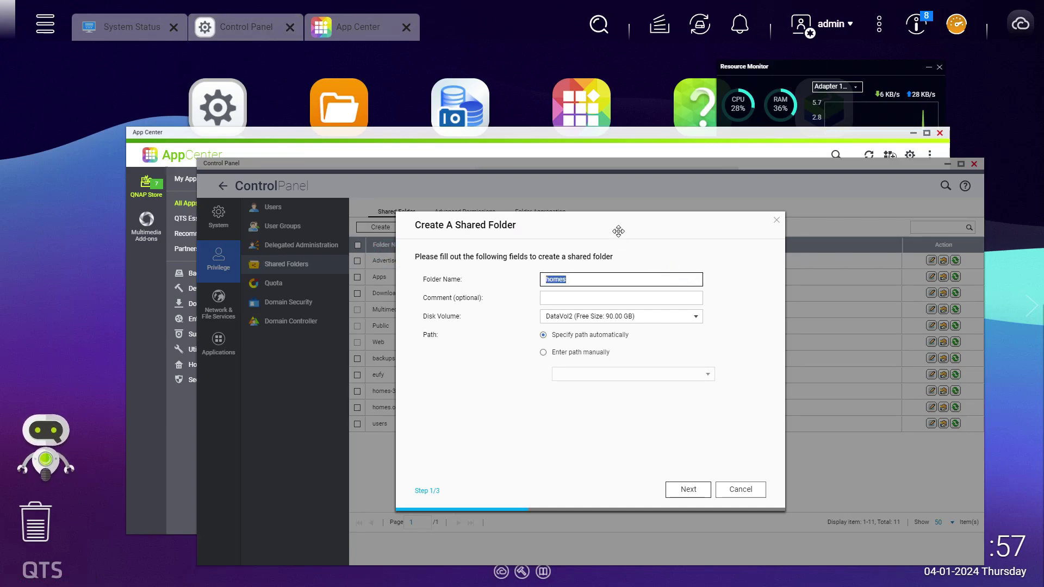
{"action": "left_click_drag", "start_coordinate": [619, 227], "coordinate": [702, 217]}
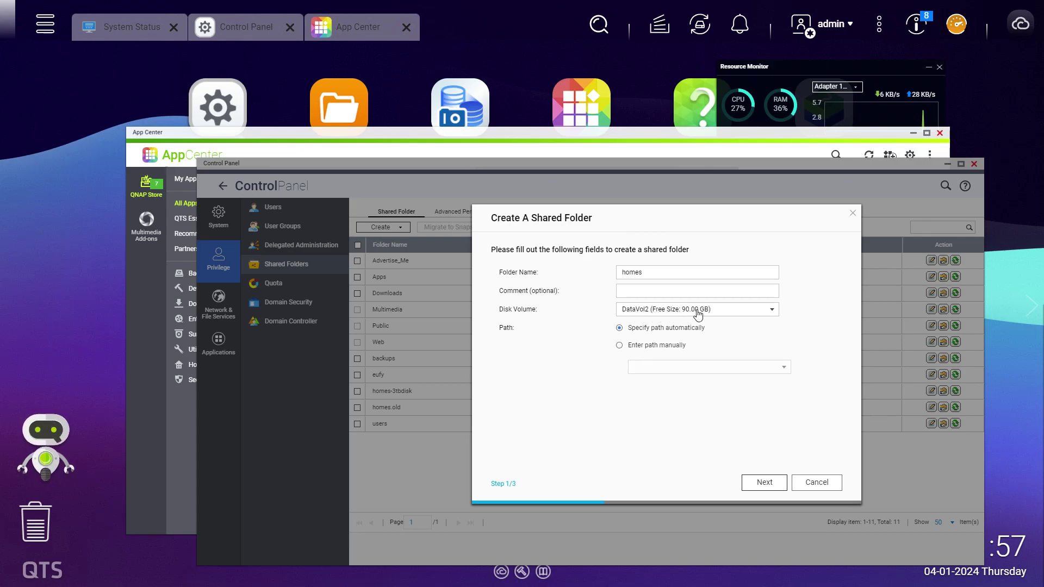
{"action": "left_click", "coordinate": [767, 309]}
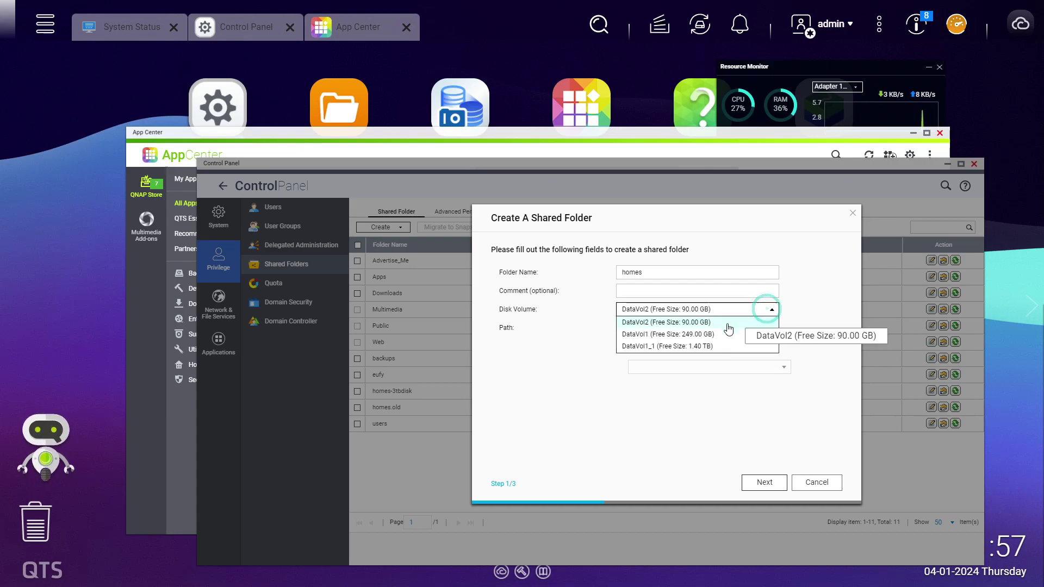
{"action": "left_click", "coordinate": [691, 348]}
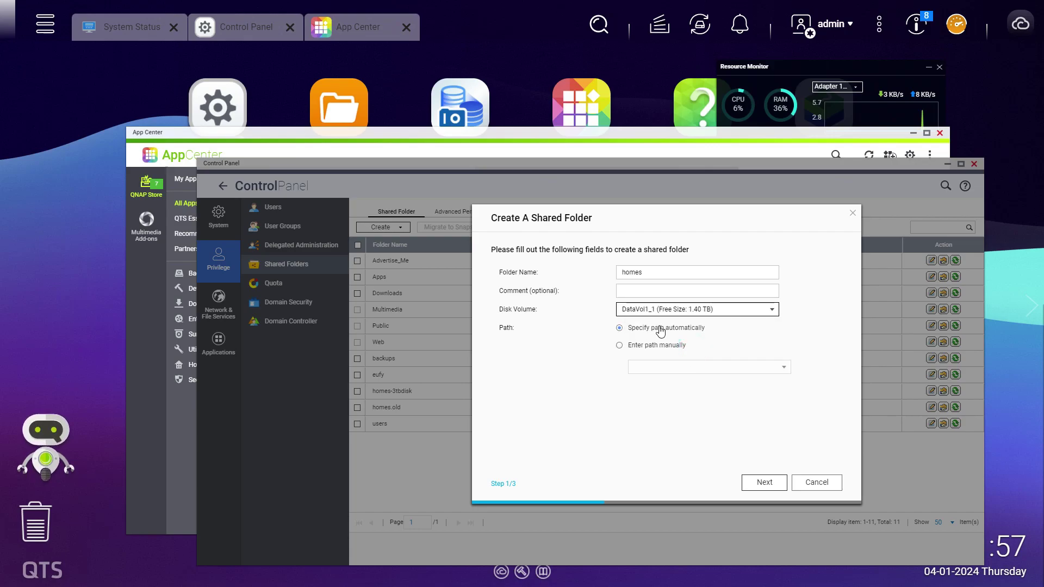
{"action": "left_click", "coordinate": [780, 486]}
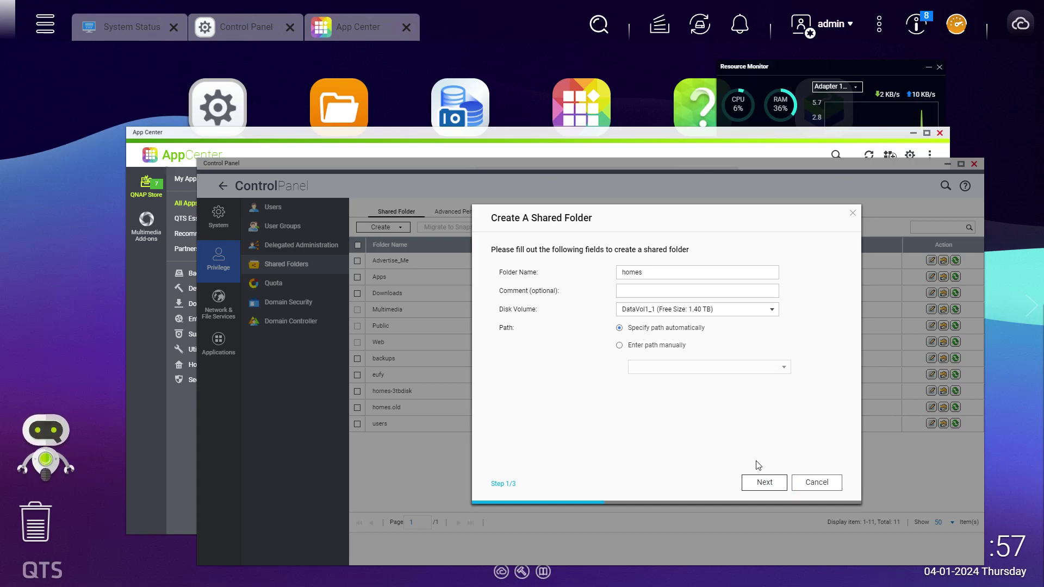
{"action": "left_click", "coordinate": [764, 482]}
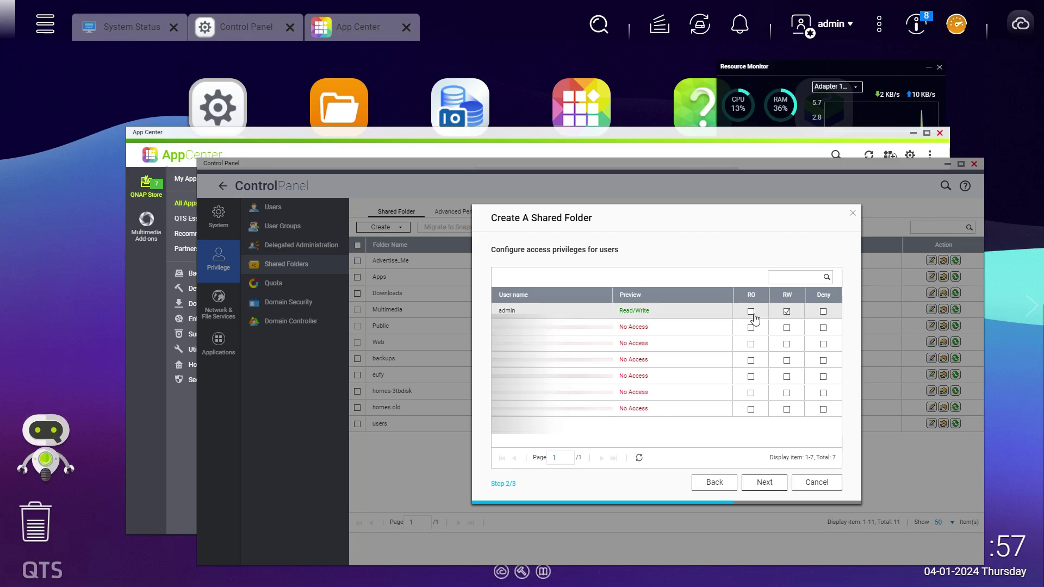
Grant read/write access to all six listed users.
{"action": "left_click", "coordinate": [786, 327]}
{"action": "left_click", "coordinate": [786, 344]}
{"action": "left_click", "coordinate": [786, 361]}
{"action": "left_click", "coordinate": [787, 376]}
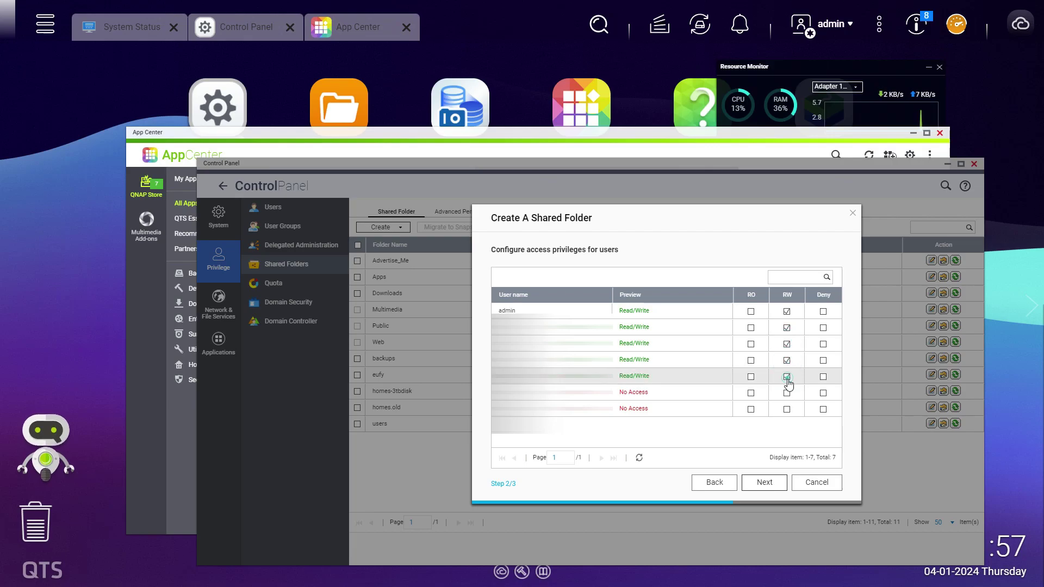
{"action": "left_click", "coordinate": [786, 409]}
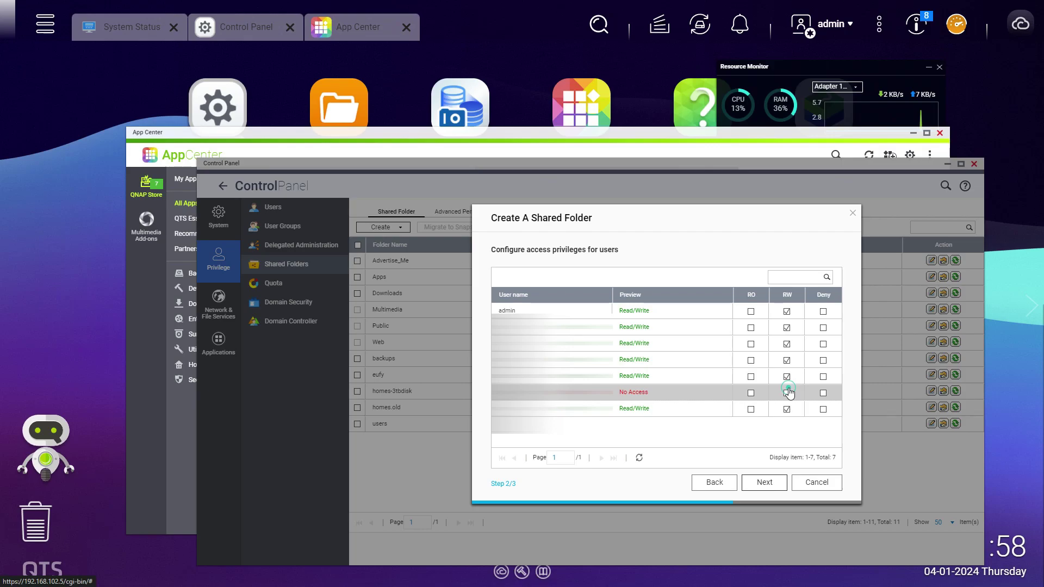
{"action": "left_click", "coordinate": [787, 389]}
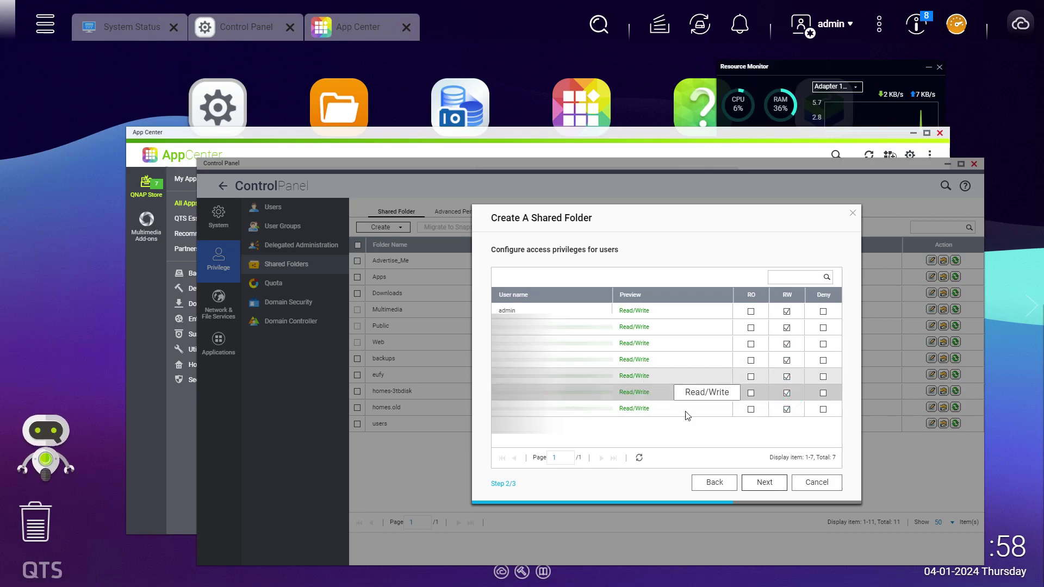
Keep default folder properties and finish creating the homes share on DataVol1_1.
{"action": "left_click", "coordinate": [761, 484]}
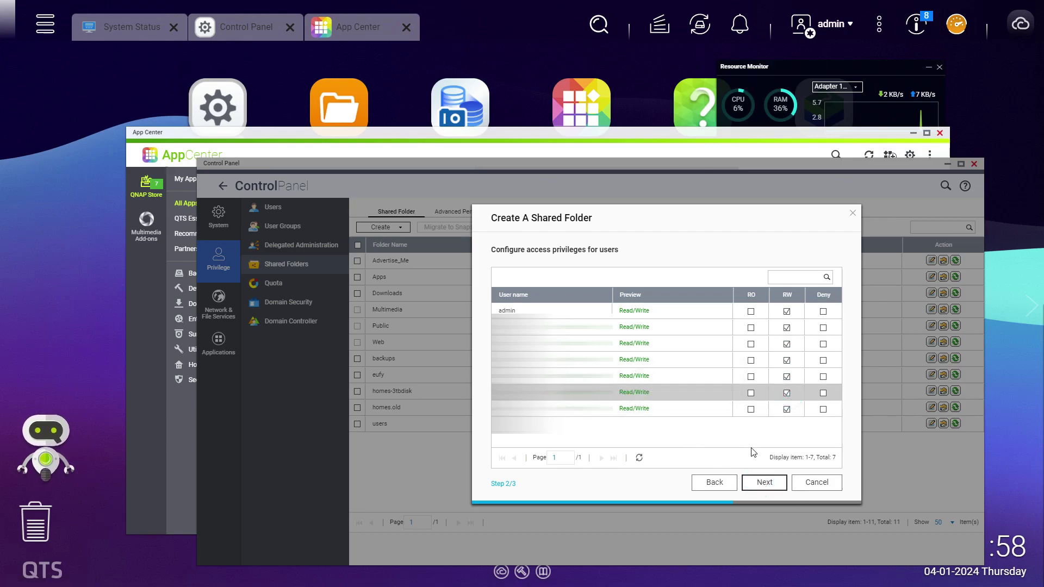
{"action": "left_click", "coordinate": [767, 491]}
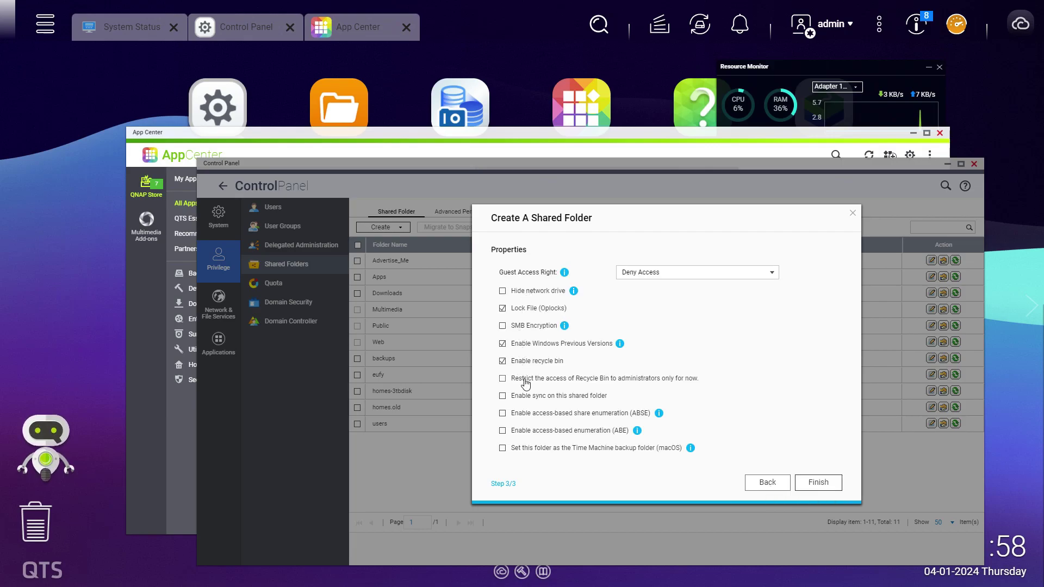
{"action": "left_click", "coordinate": [809, 483]}
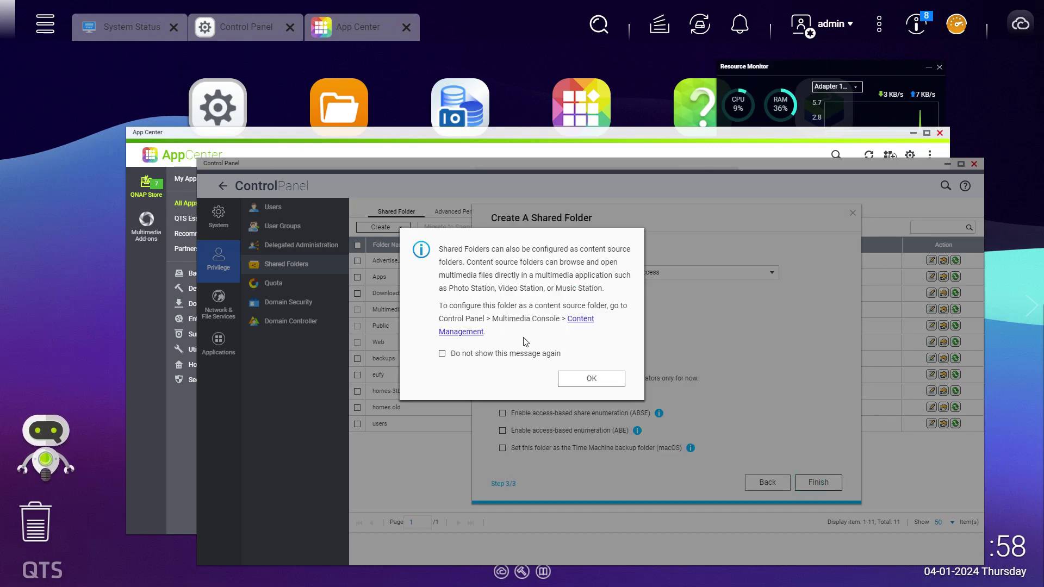
{"action": "left_click", "coordinate": [575, 380]}
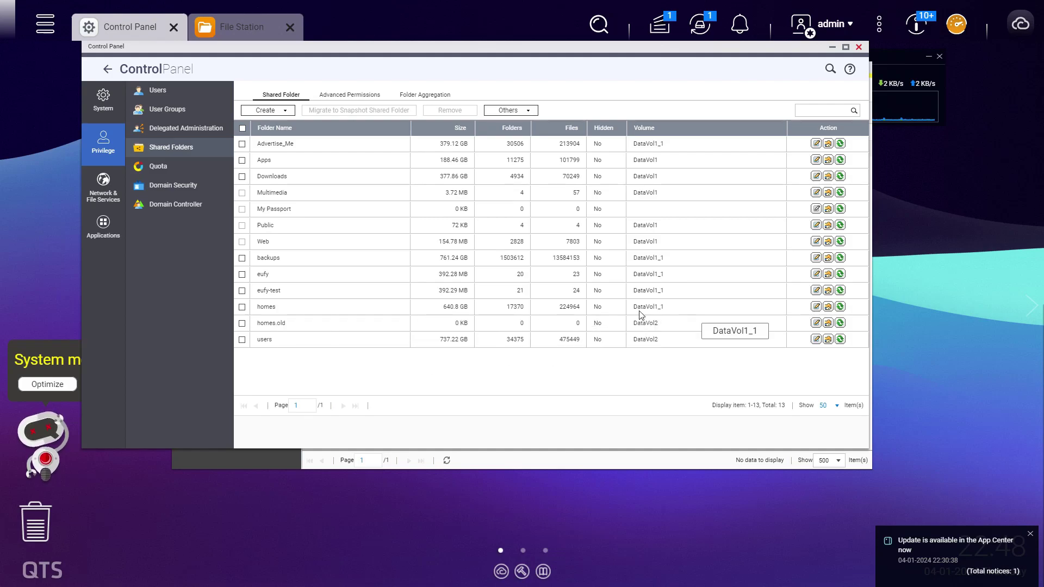
{"action": "left_click", "coordinate": [815, 306]}
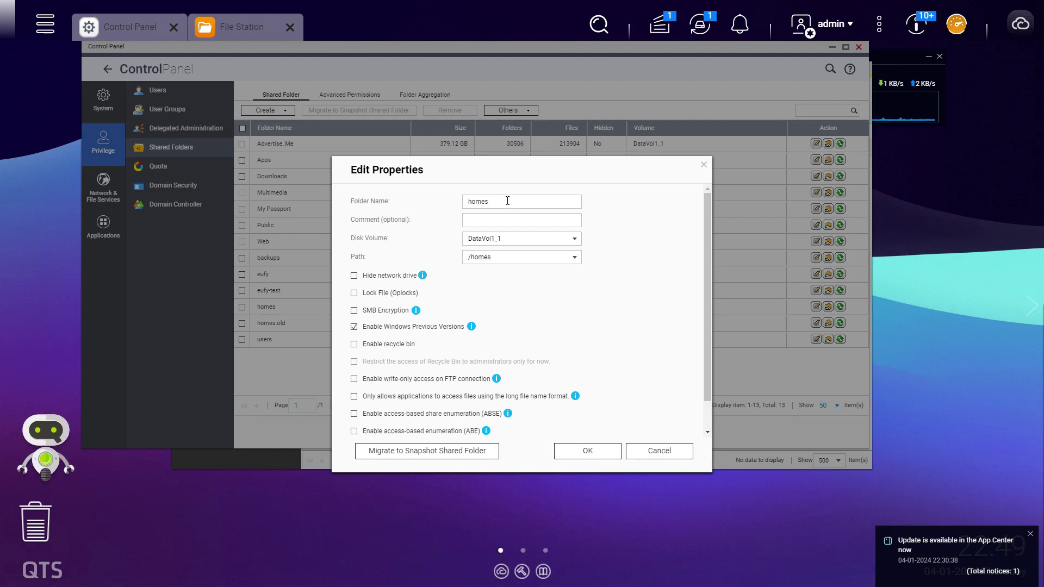
{"action": "double_click", "coordinate": [507, 200]}
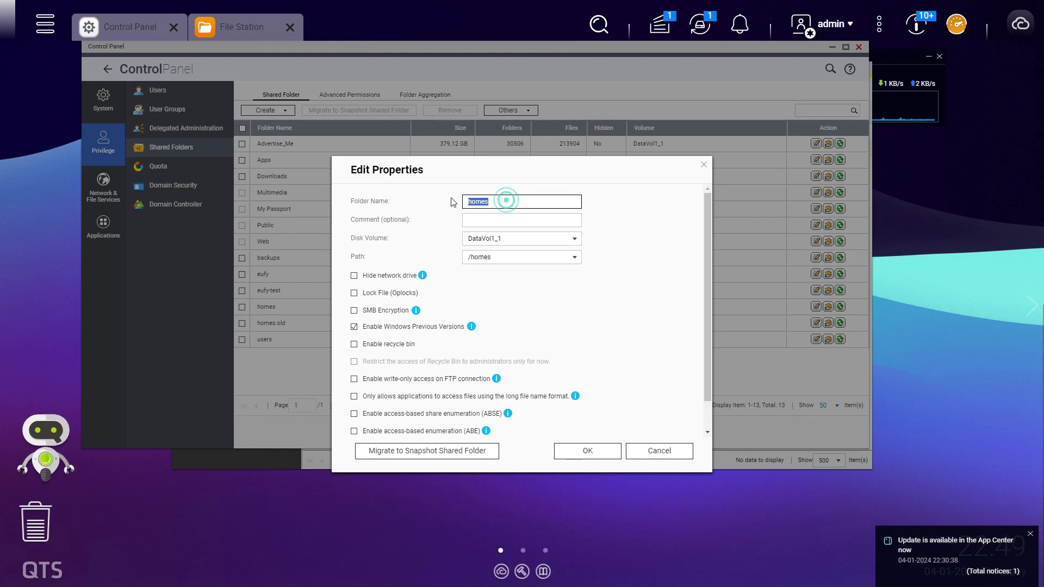
{"action": "left_click", "coordinate": [499, 202]}
{"action": "type", "text": "-3tbdisk"}
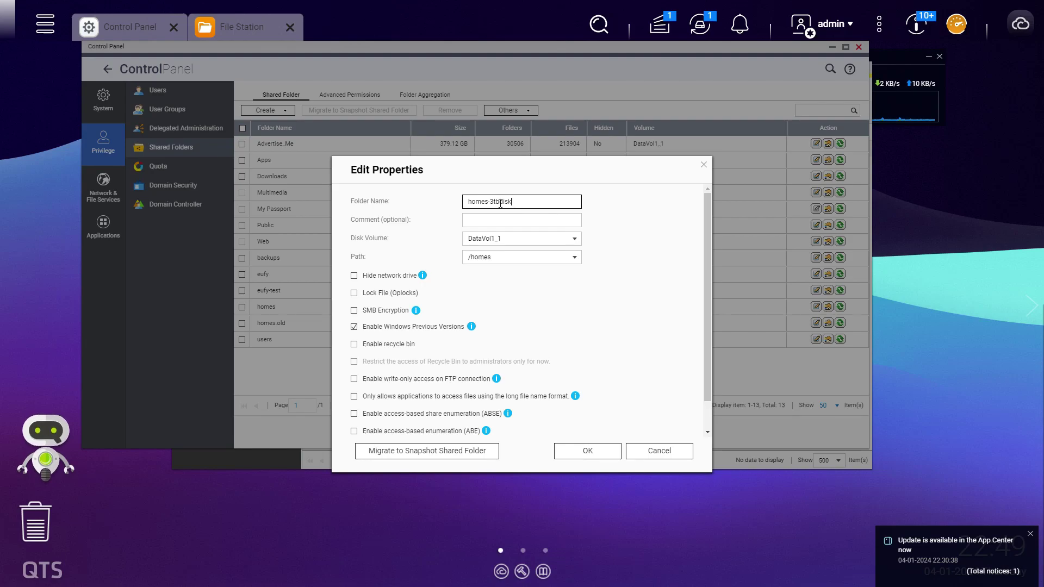
{"action": "left_click_drag", "start_coordinate": [491, 202], "coordinate": [513, 201]}
{"action": "key", "text": "BackSpace"}
{"action": "left_click", "coordinate": [654, 452]}
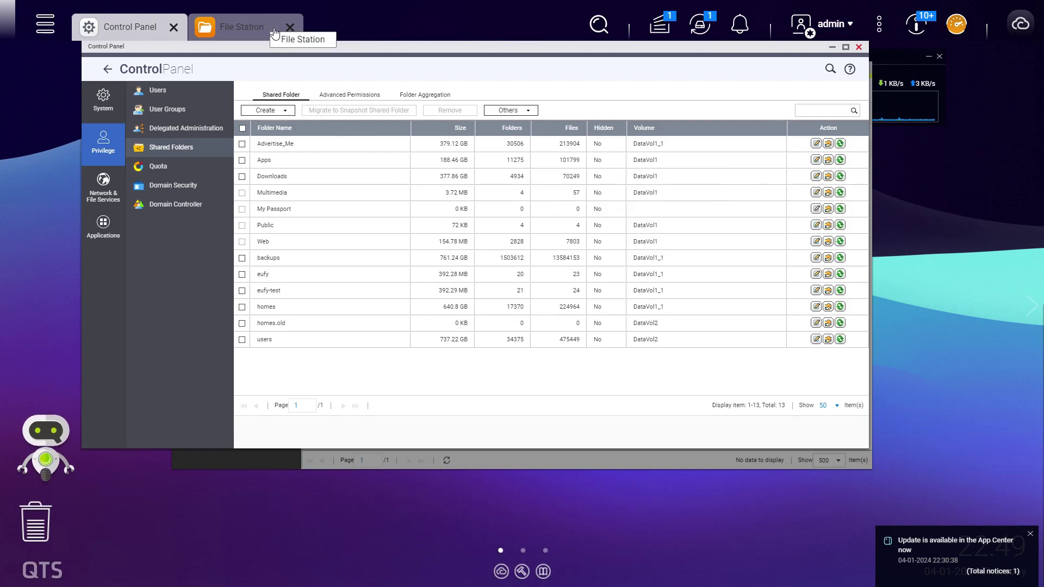
Rearrange the Control Panel and File Station windows on the desktop.
{"action": "left_click_drag", "start_coordinate": [578, 50], "coordinate": [604, 187]}
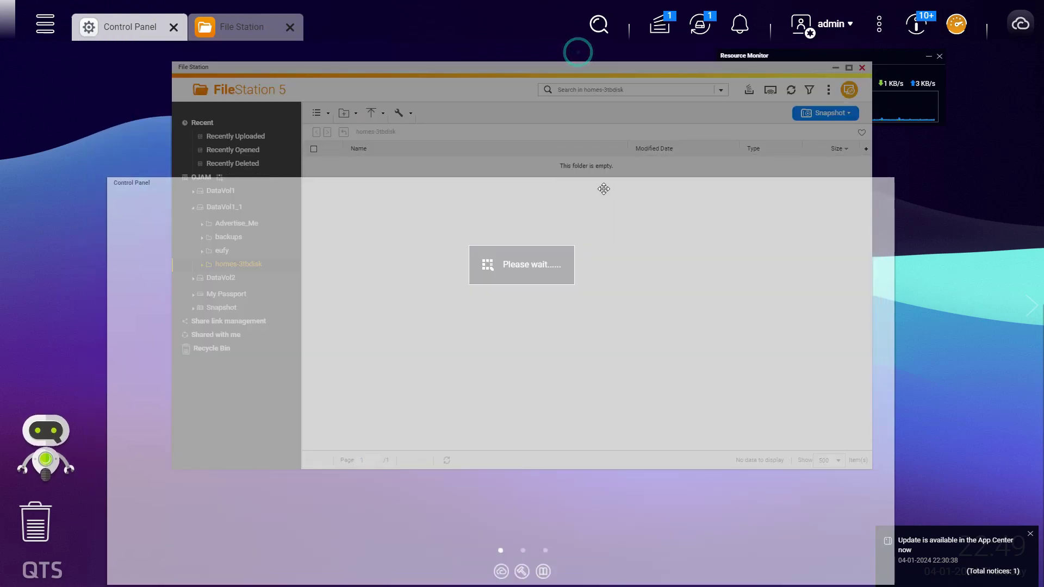
{"action": "left_click", "coordinate": [862, 68]}
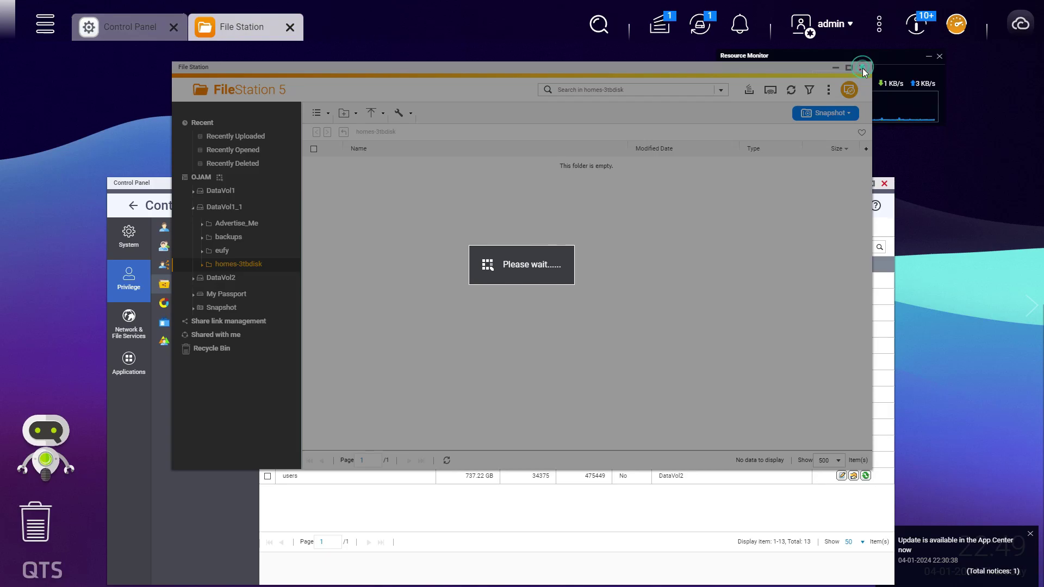
{"action": "left_click", "coordinate": [862, 67]}
{"action": "left_click", "coordinate": [143, 184]}
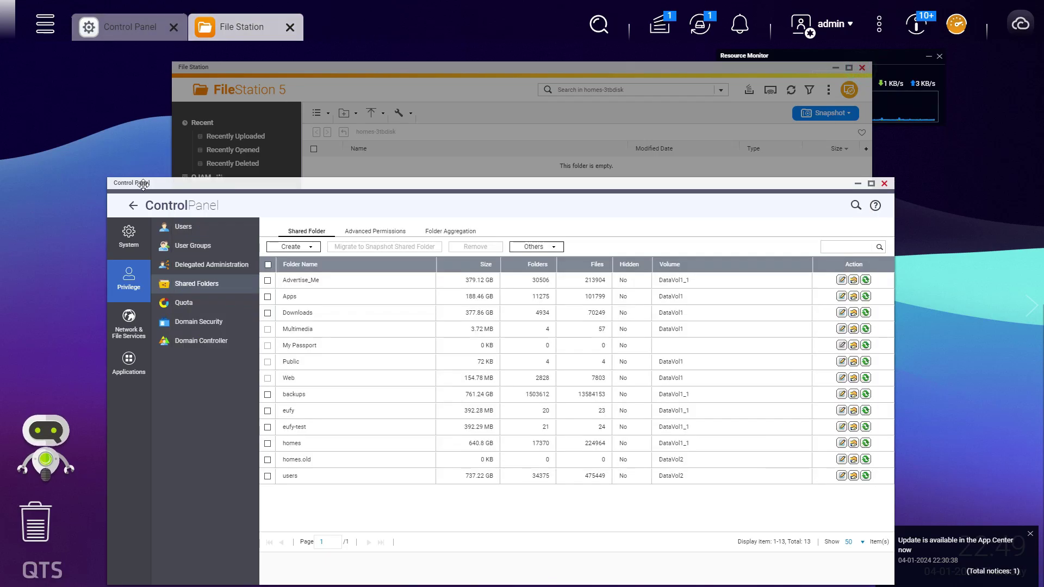
{"action": "mouse_move", "coordinate": [143, 184]}
{"action": "left_mouse_down"}
{"action": "mouse_move", "coordinate": [213, 99]}
{"action": "mouse_move", "coordinate": [209, 67]}
{"action": "left_mouse_up"}
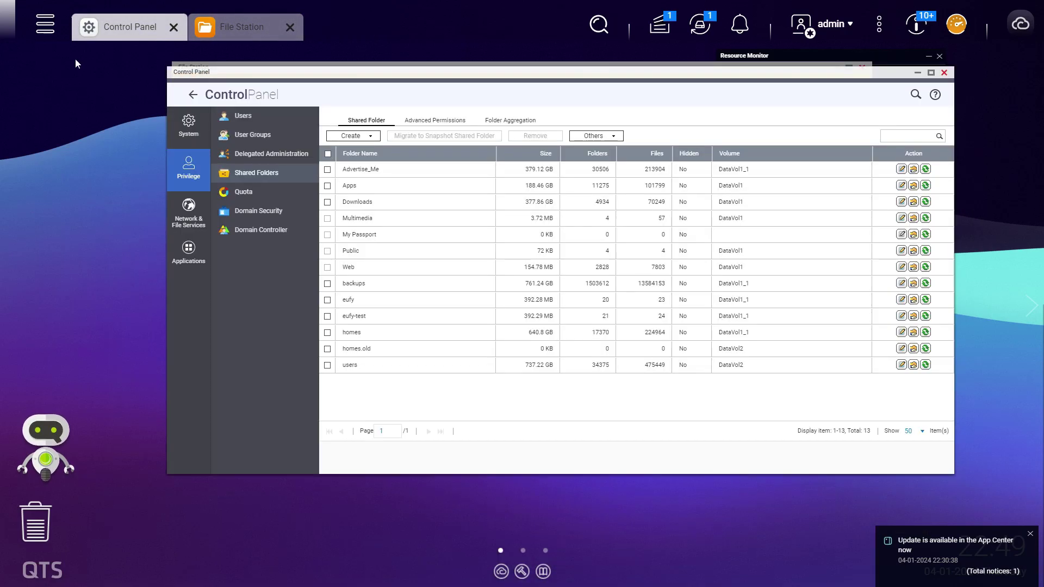
Launch HBS 3 Hybrid Backup Sync from the Main Menu and go to Sync.
{"action": "left_click", "coordinate": [53, 33]}
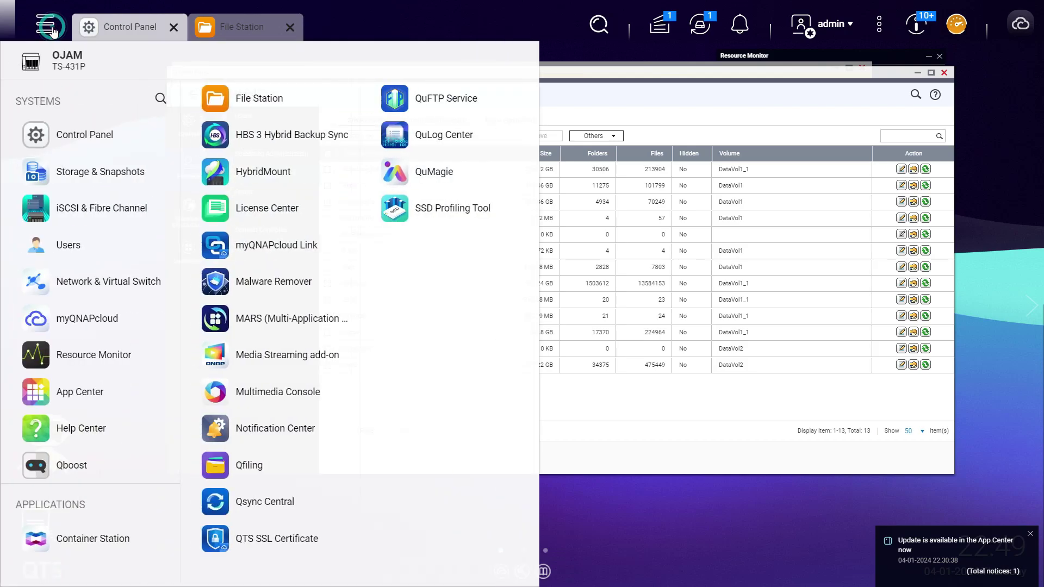
{"action": "left_click", "coordinate": [252, 136]}
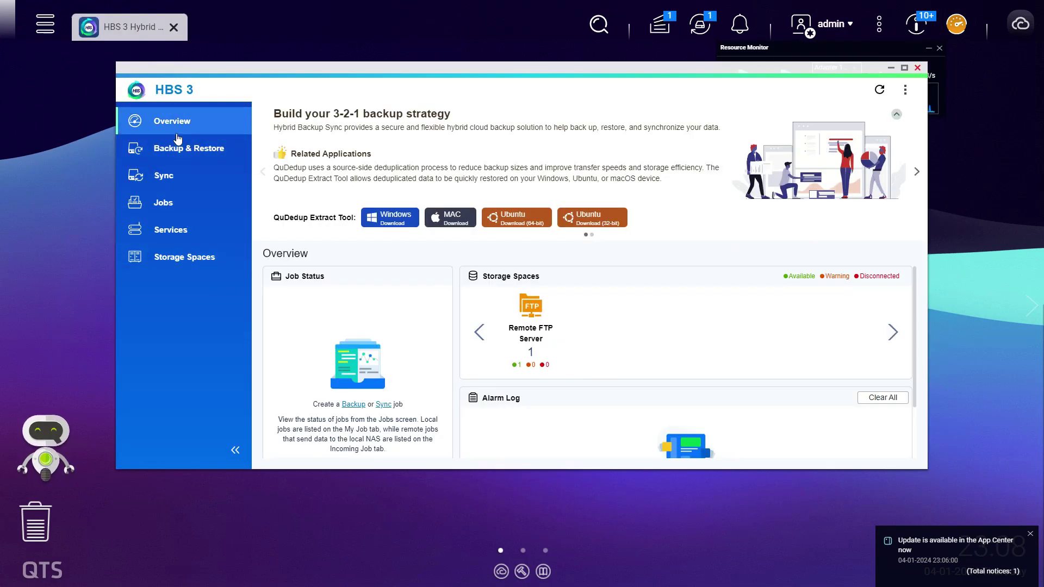
{"action": "left_click", "coordinate": [185, 175]}
Start a One-way Sync job with Local NAS selected as the destination.
{"action": "left_click", "coordinate": [602, 236]}
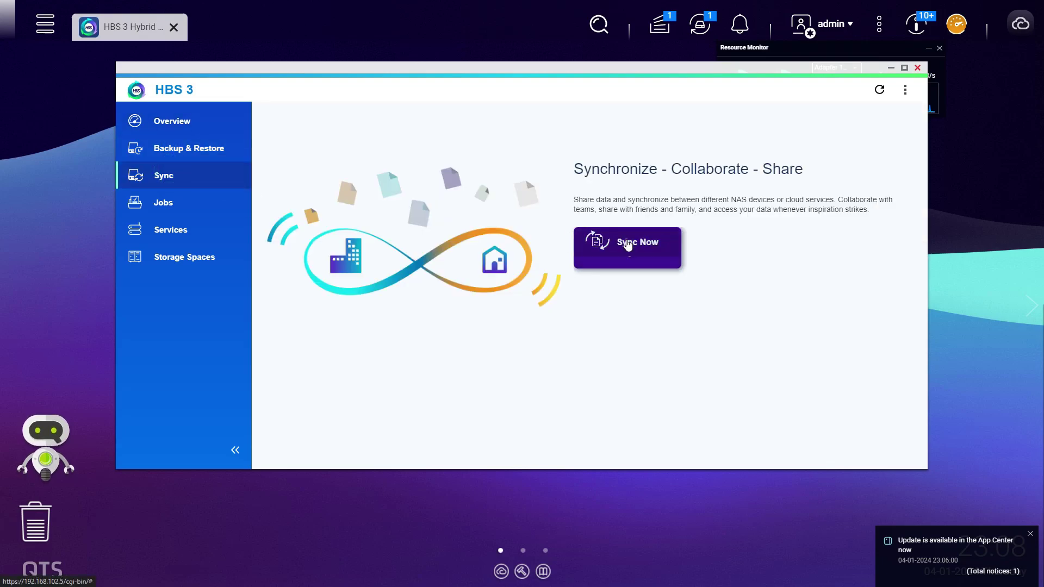
{"action": "left_click", "coordinate": [622, 302]}
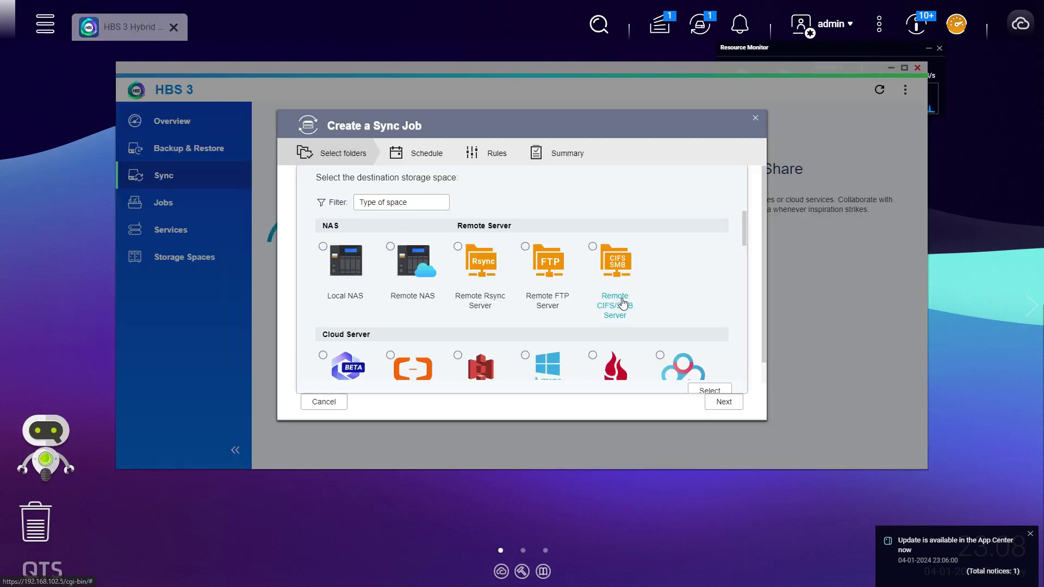
{"action": "left_click", "coordinate": [325, 248]}
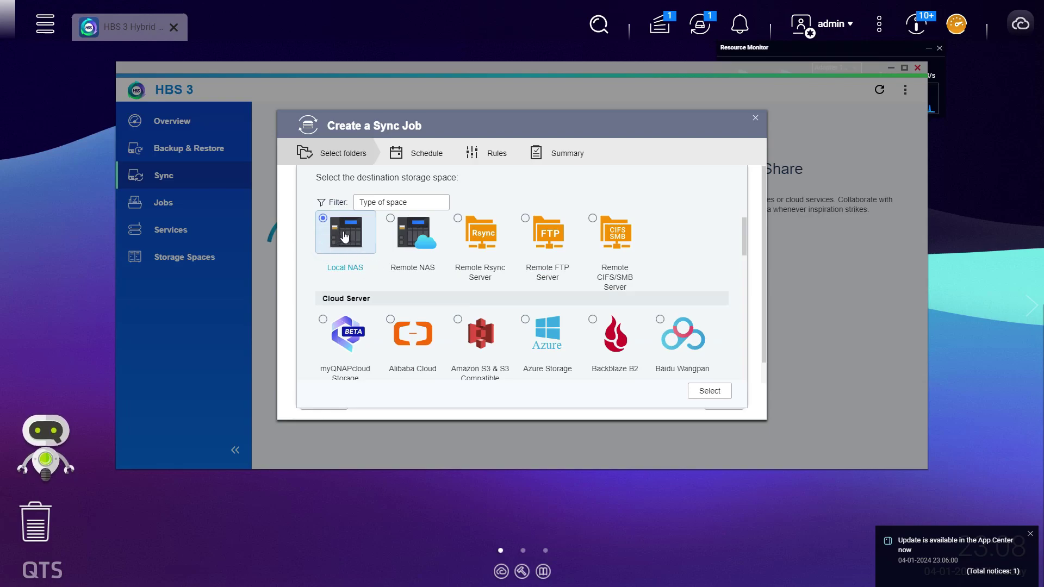
{"action": "left_click", "coordinate": [707, 393]}
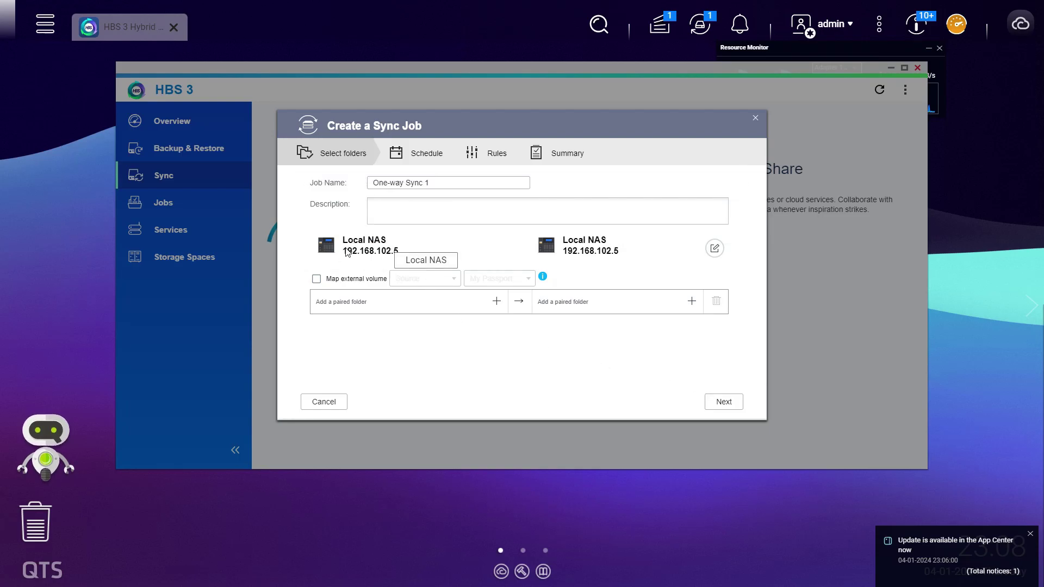
{"action": "left_click", "coordinate": [427, 205]}
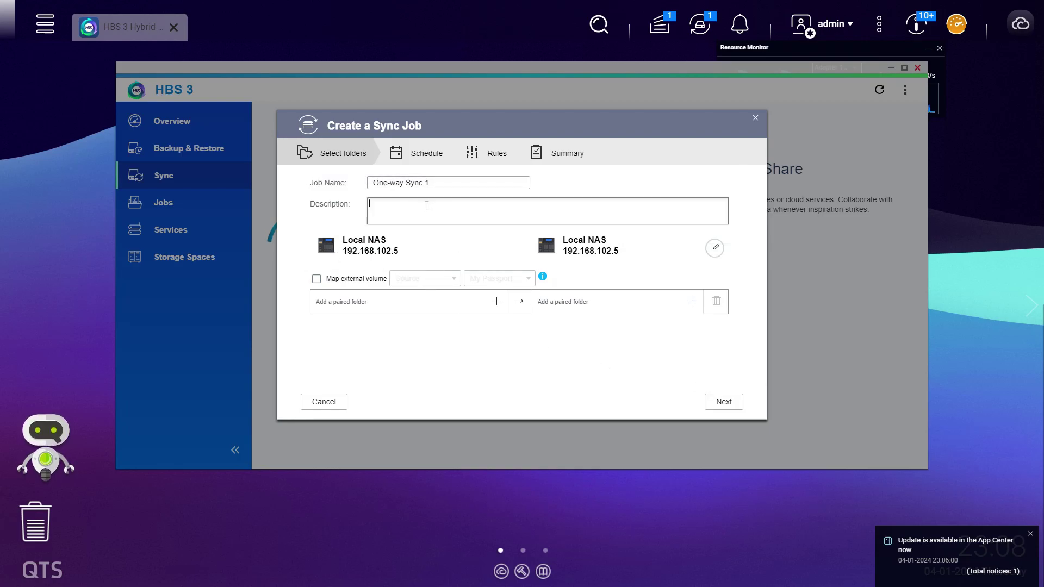
Describe the job as 'homes folder sync' and add homes.old as the source folder.
{"action": "type", "text": "homes folder sync"}
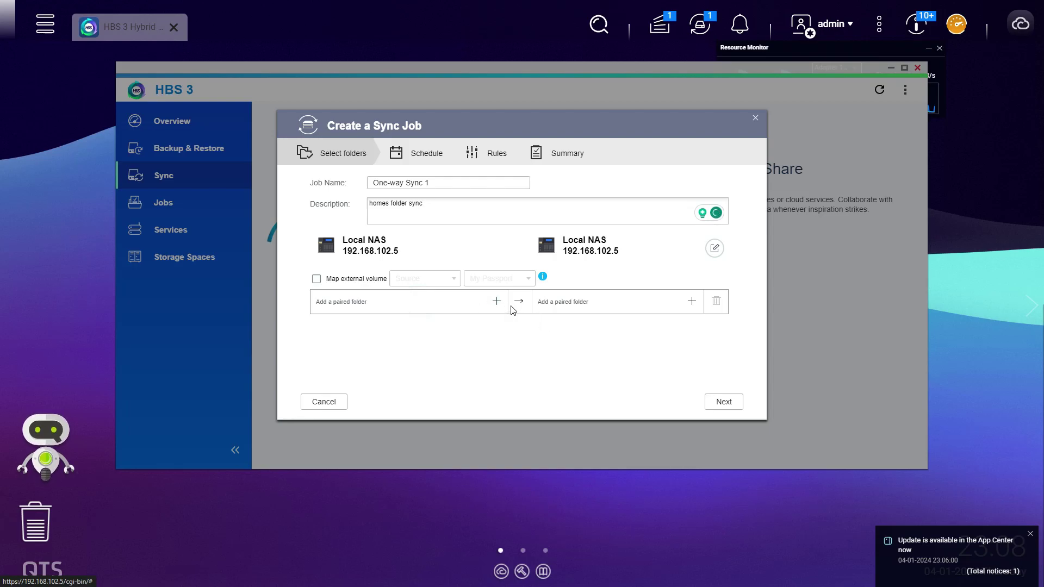
{"action": "left_click", "coordinate": [496, 302]}
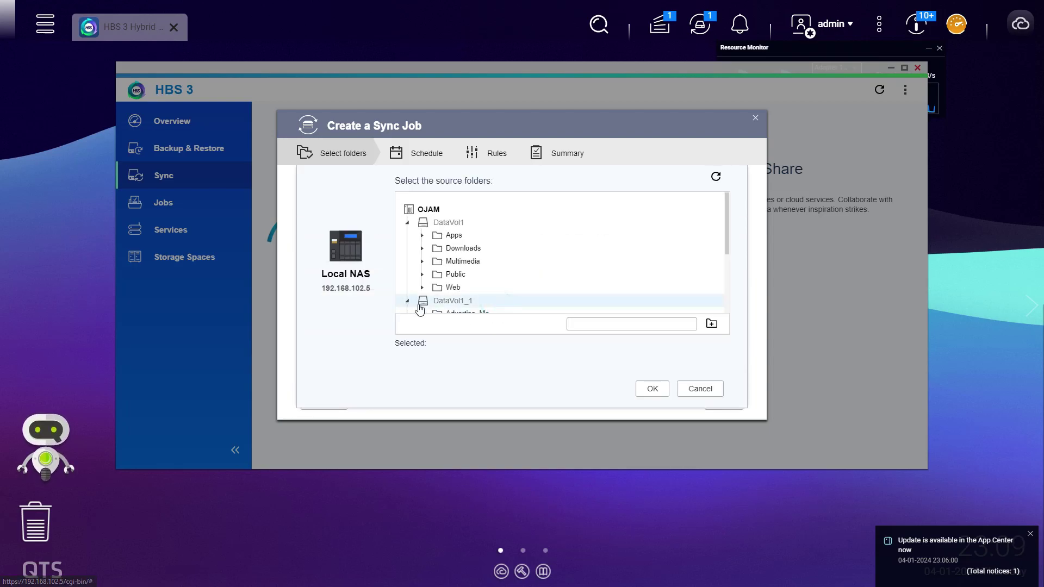
{"action": "scroll", "coordinate": [476, 297], "scroll_direction": "down", "scroll_amount": 3}
{"action": "left_click", "coordinate": [461, 267]}
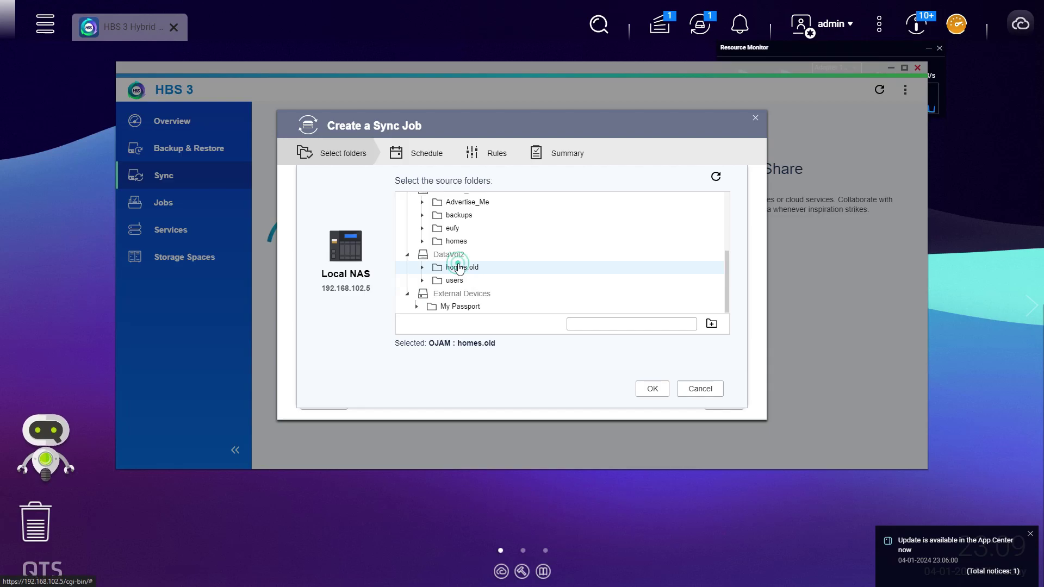
{"action": "left_click", "coordinate": [652, 388]}
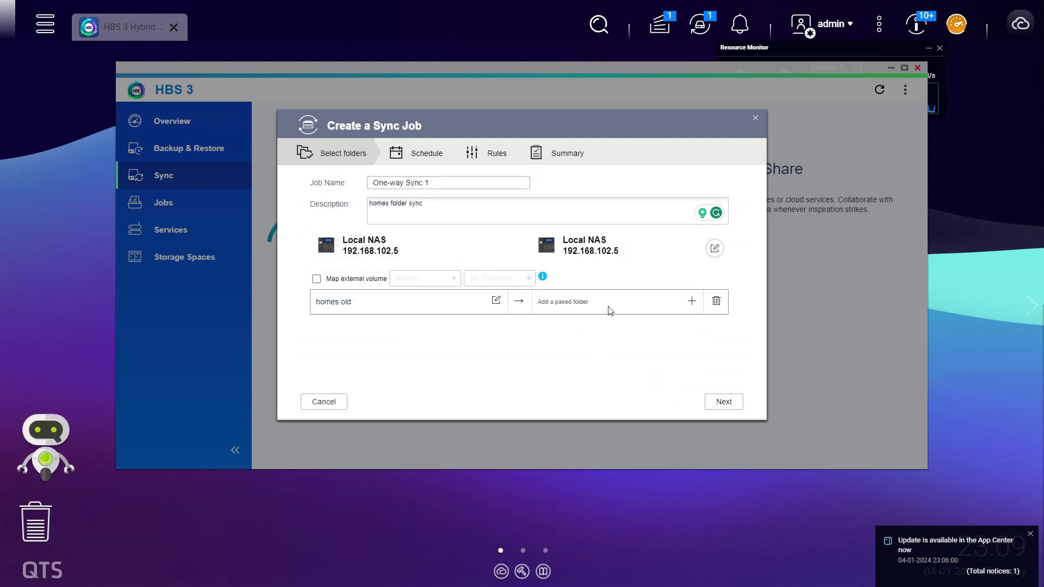
Pick homes as the destination folder paired with homes.old.
{"action": "left_click", "coordinate": [691, 301]}
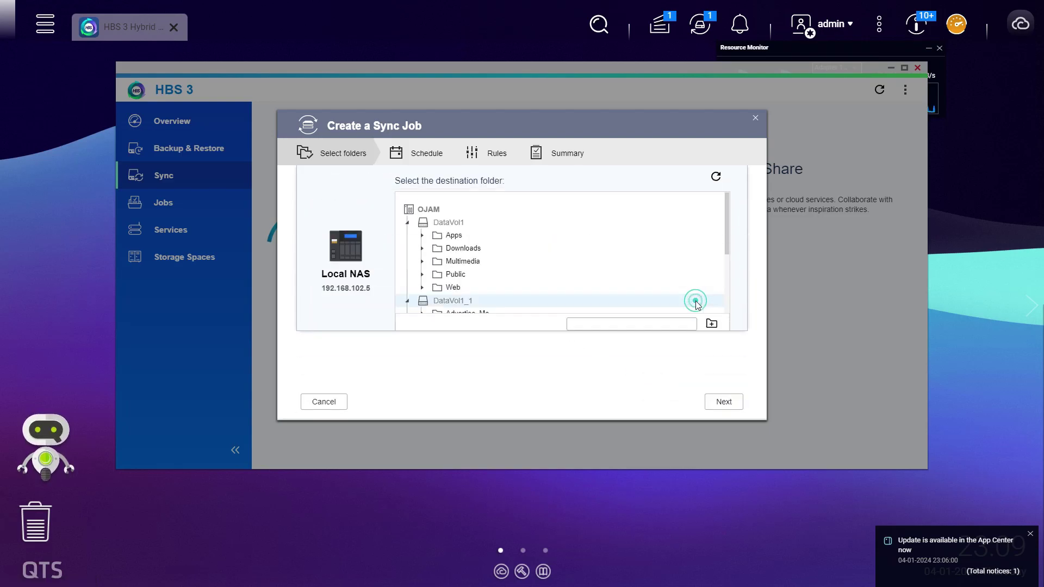
{"action": "scroll", "coordinate": [559, 272], "scroll_direction": "down", "scroll_amount": 3}
{"action": "left_click", "coordinate": [451, 244]}
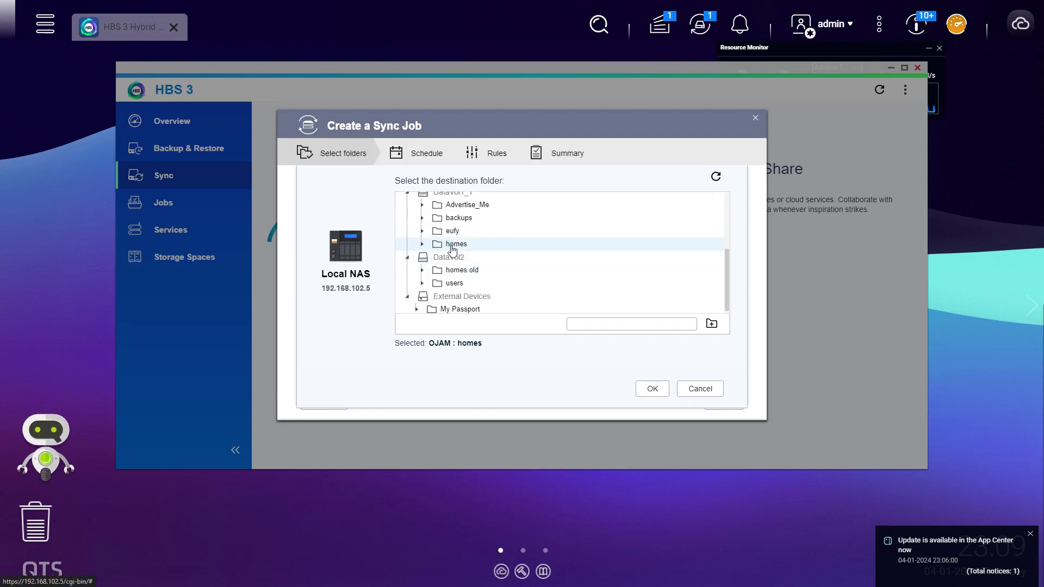
{"action": "left_click", "coordinate": [653, 389]}
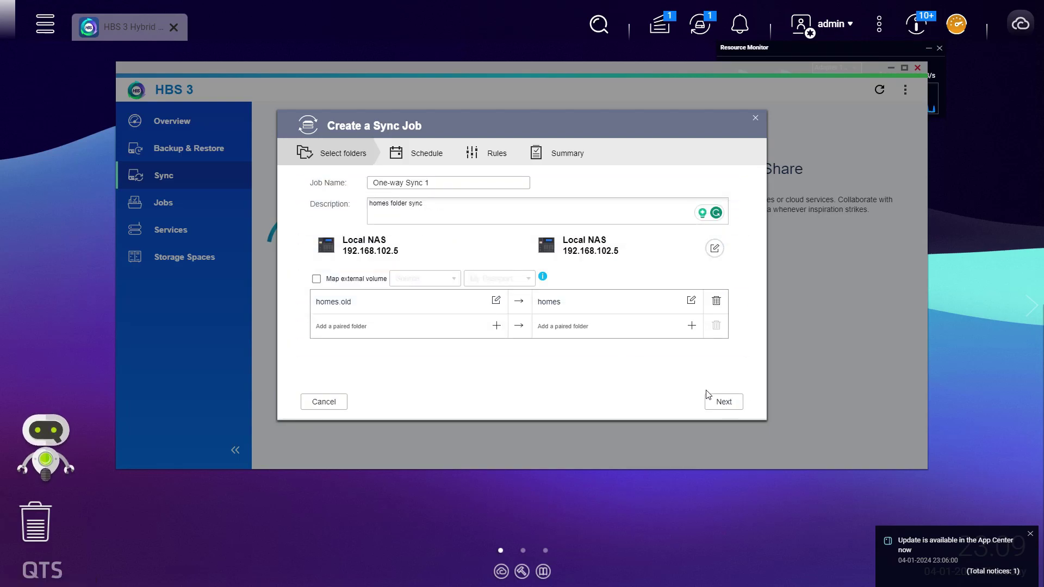
Give the homes.old-to-homes sync no schedule with Sync now ticked, keep default rules, and create it.
{"action": "left_click", "coordinate": [723, 401]}
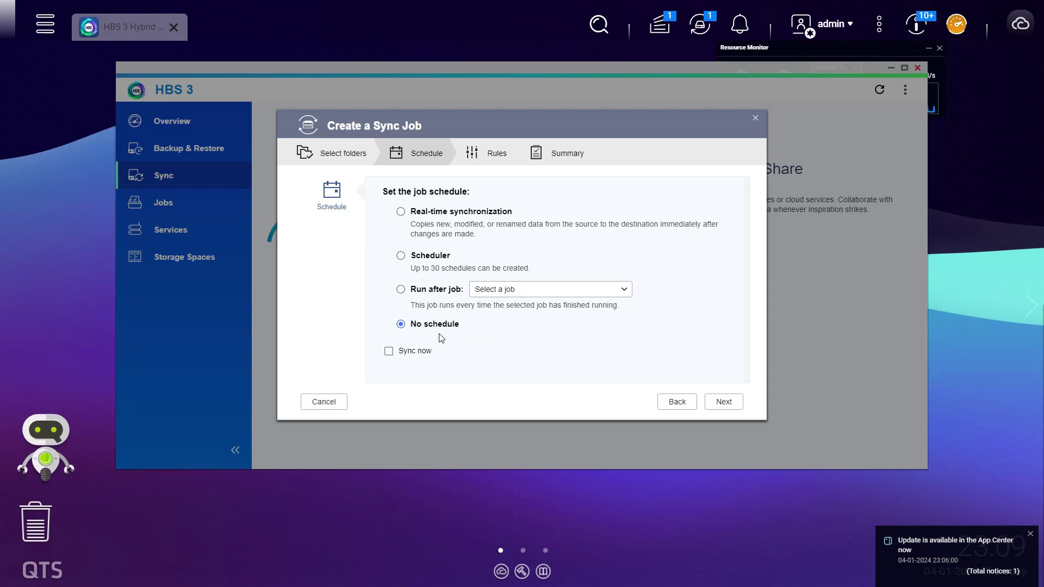
{"action": "left_click", "coordinate": [389, 351]}
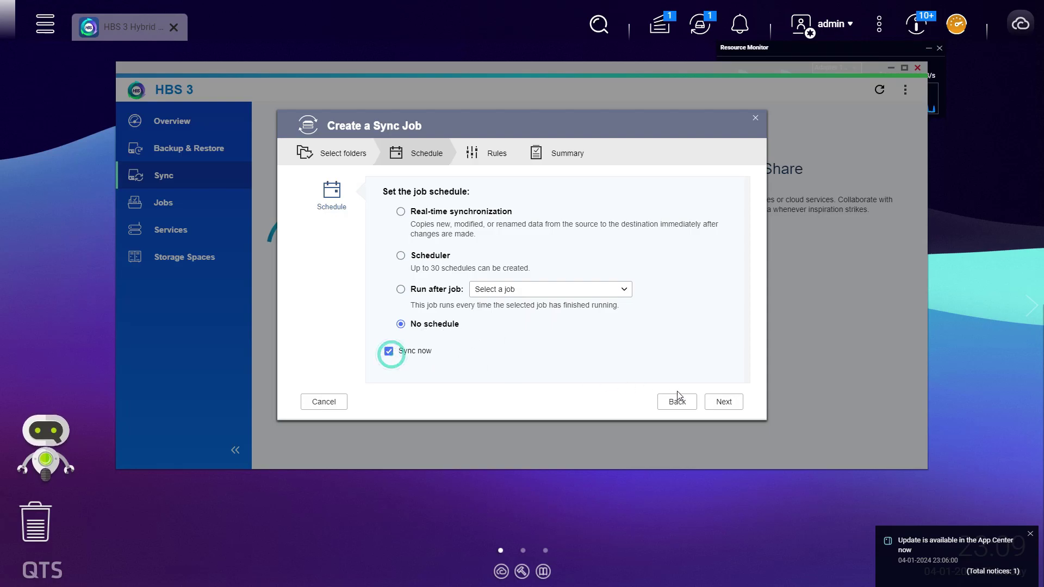
{"action": "left_click", "coordinate": [710, 407]}
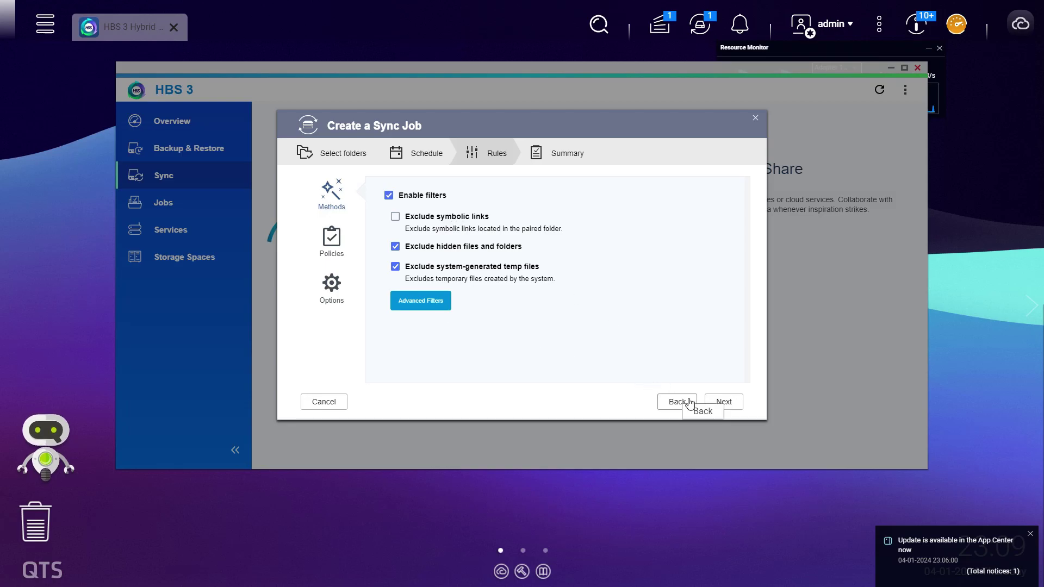
{"action": "left_click", "coordinate": [720, 402]}
{"action": "left_click", "coordinate": [709, 405]}
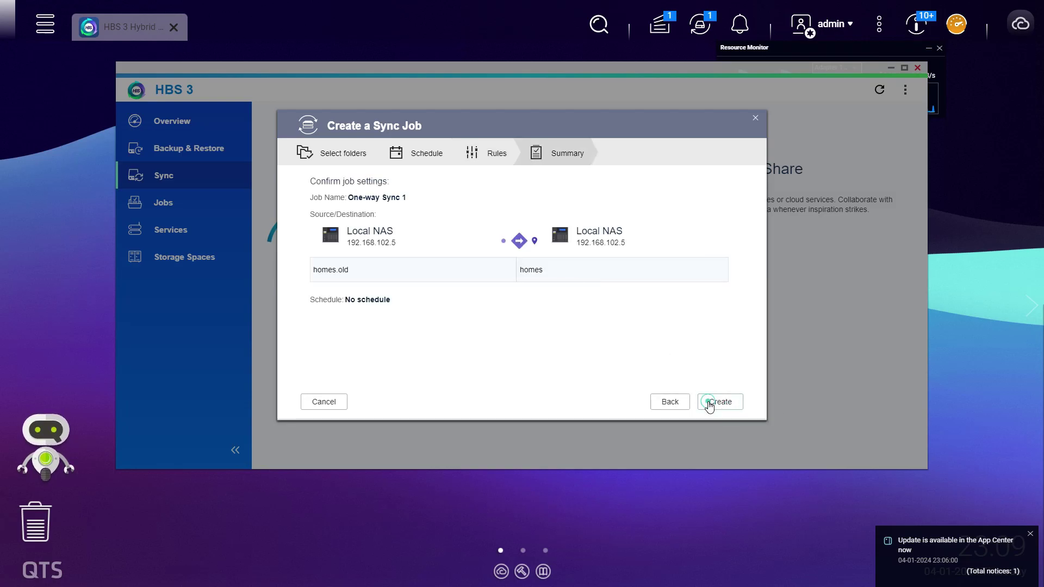